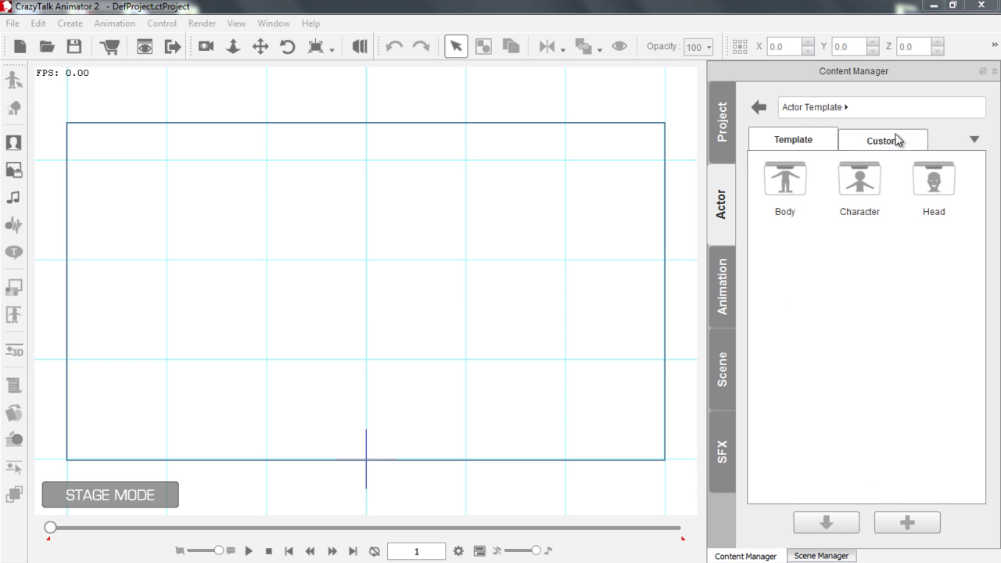
Load the G1 Cherry 01 actor onto the left of the stage at a 315-degree angle.
{"action": "double_click", "coordinate": [875, 183]}
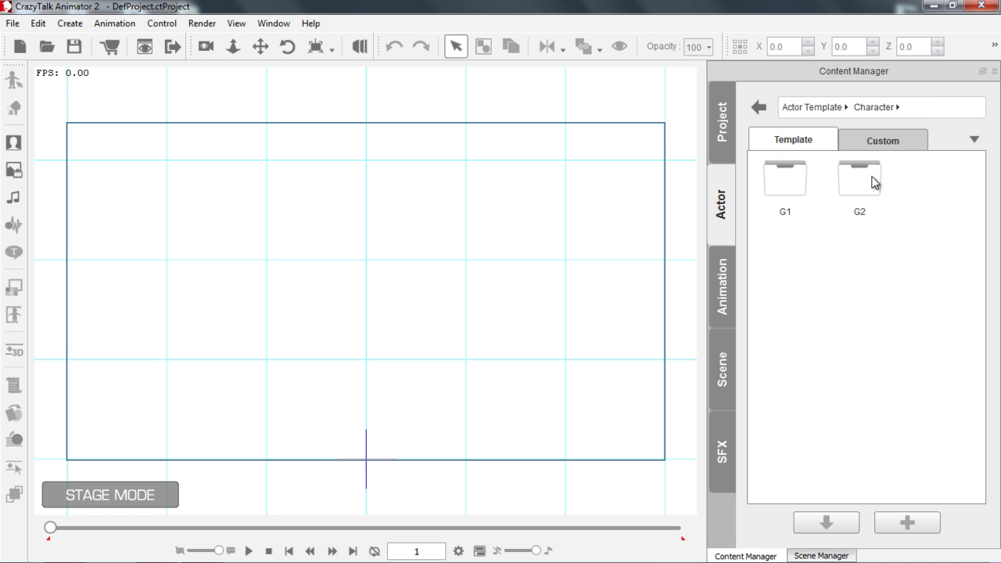
{"action": "double_click", "coordinate": [792, 183]}
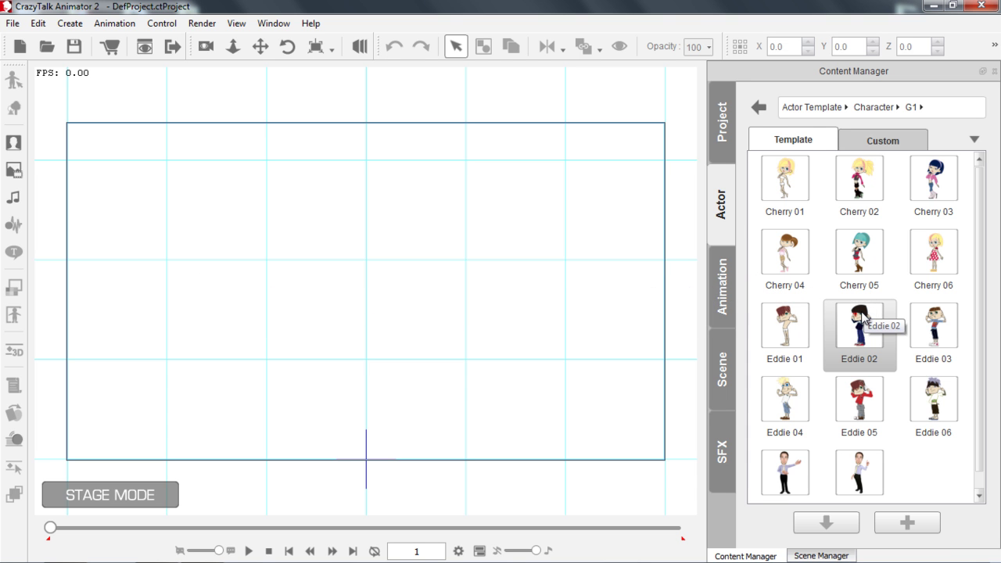
{"action": "left_click_drag", "start_coordinate": [797, 190], "coordinate": [228, 337]}
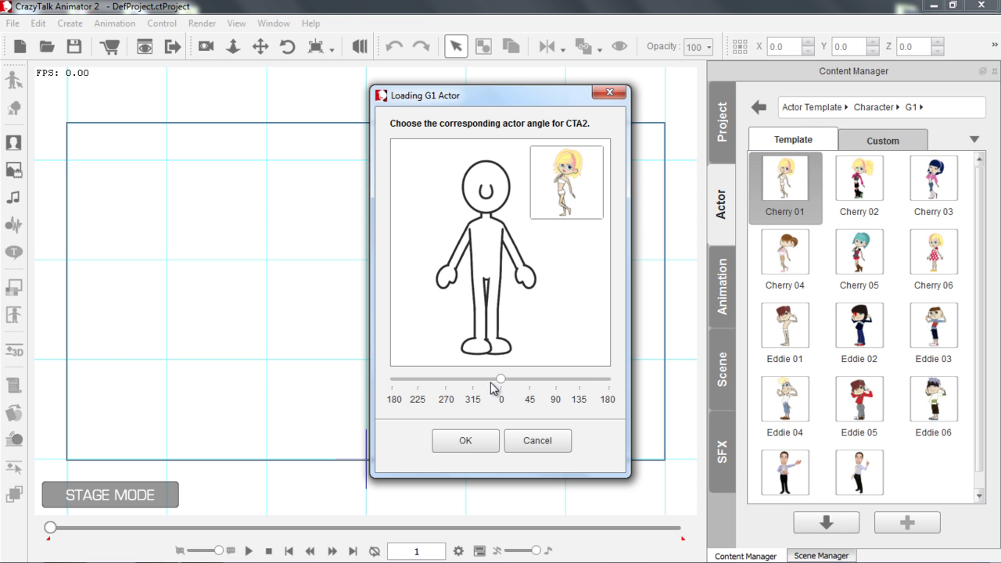
{"action": "left_click_drag", "start_coordinate": [502, 381], "coordinate": [474, 381]}
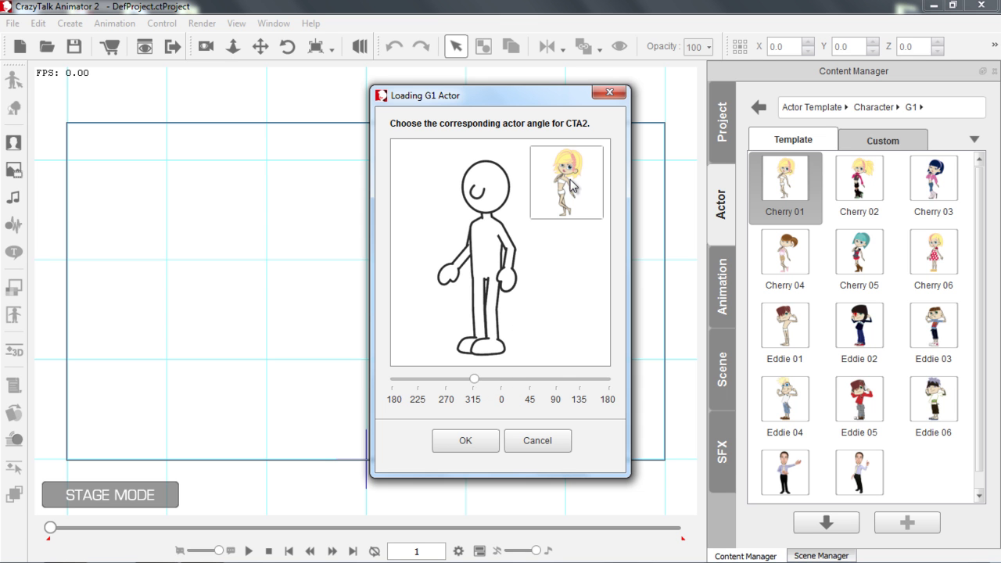
{"action": "left_click", "coordinate": [481, 443]}
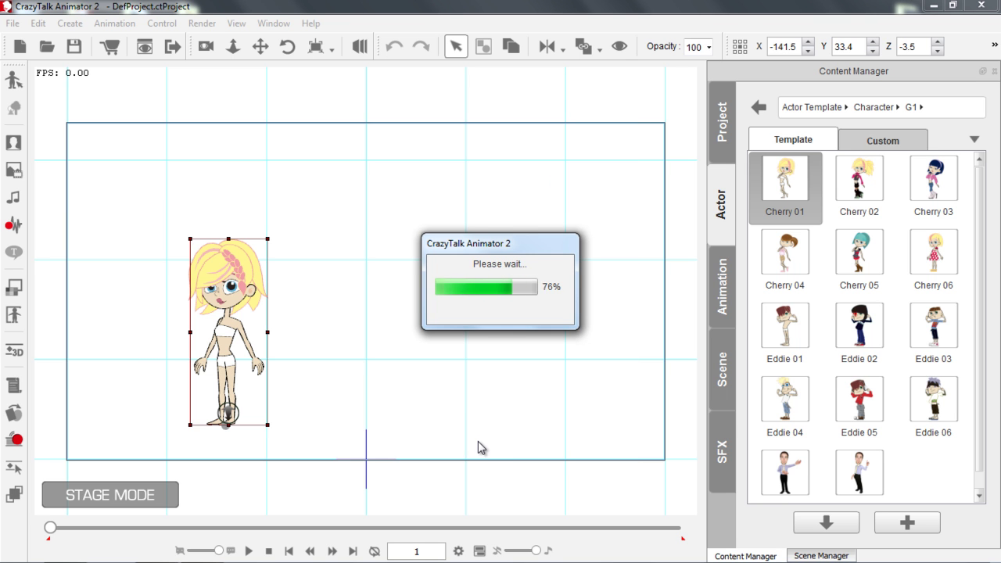
Add the G2 Cherry actor from the G2 collection to the stage.
{"action": "left_click", "coordinate": [875, 108]}
{"action": "double_click", "coordinate": [859, 200]}
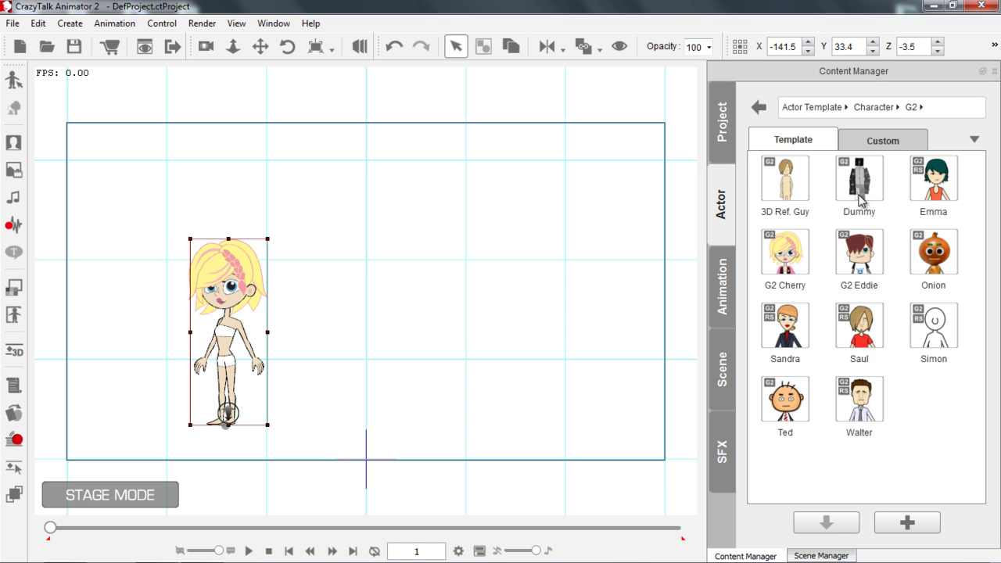
{"action": "left_click_drag", "start_coordinate": [791, 258], "coordinate": [430, 346]}
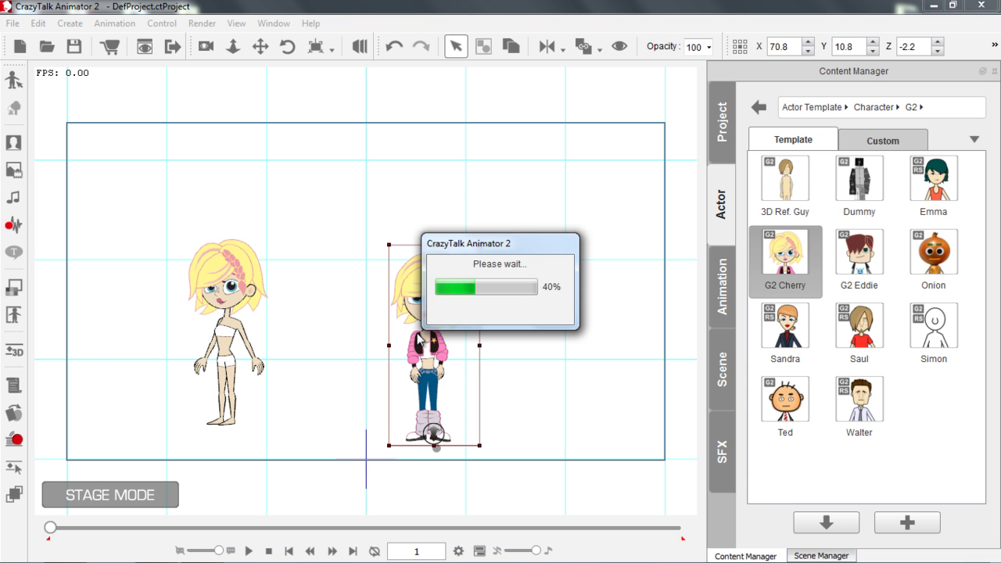
Move the G1 Cherry right to X -79.3, Y 14.9, beside the G2 Cherry.
{"action": "left_click", "coordinate": [235, 344]}
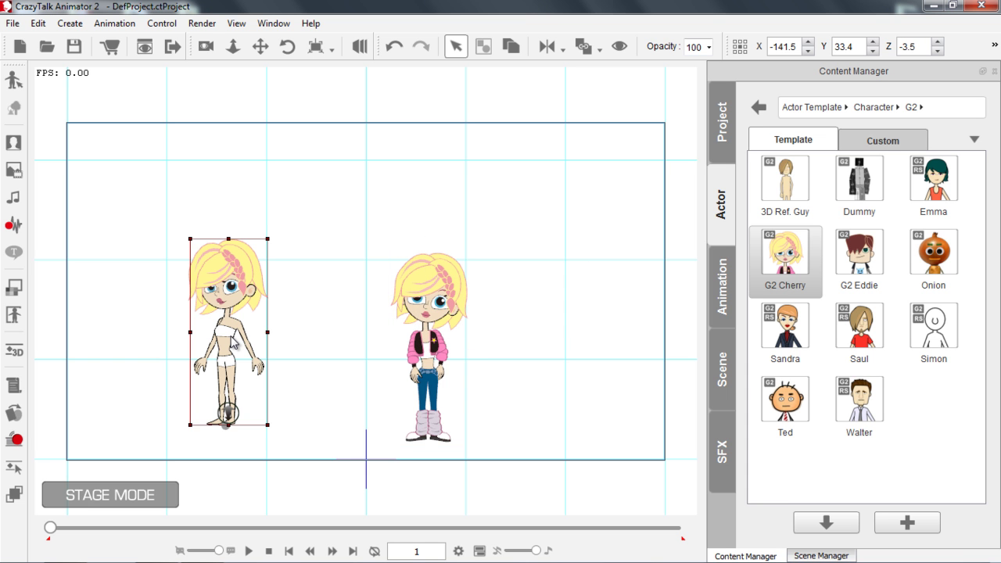
{"action": "left_click_drag", "start_coordinate": [230, 313], "coordinate": [289, 334]}
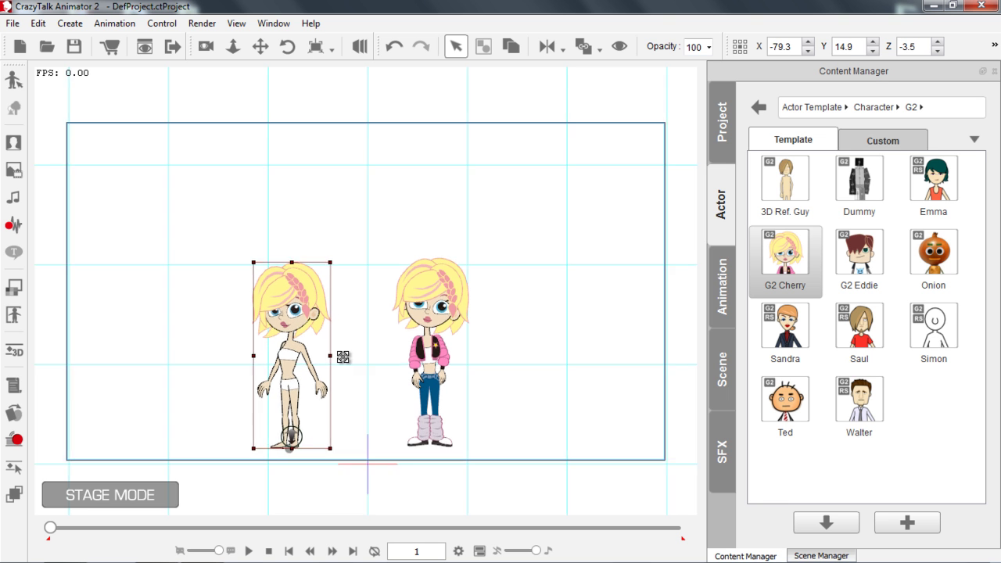
{"action": "left_click", "coordinate": [340, 352]}
{"action": "scroll", "coordinate": [374, 414], "scroll_direction": "up", "scroll_amount": 5}
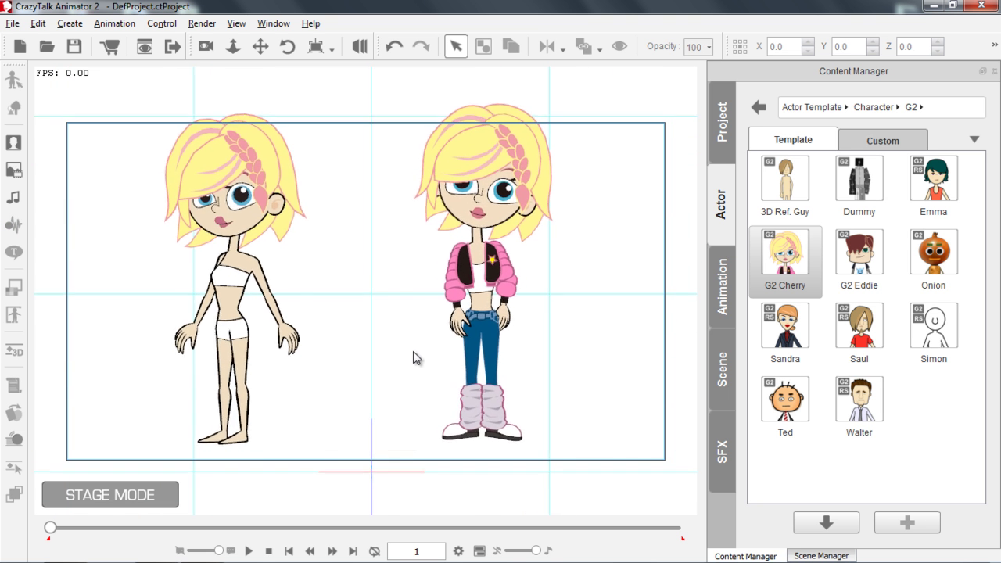
In the 3D Motion Key Editor, rotate the right Cherry's angle, then select the left G1 Cherry.
{"action": "left_click", "coordinate": [473, 298]}
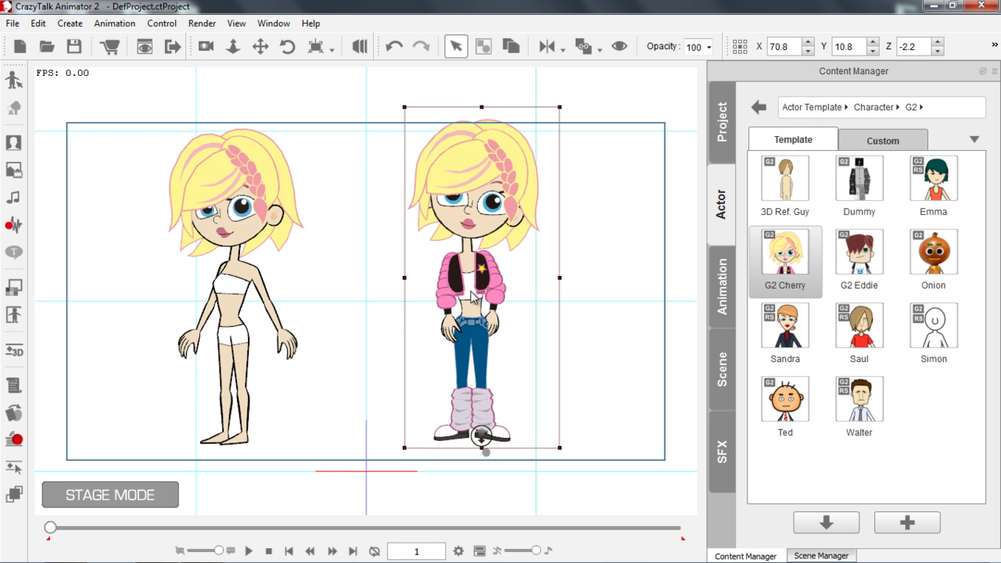
{"action": "left_click", "coordinate": [15, 357]}
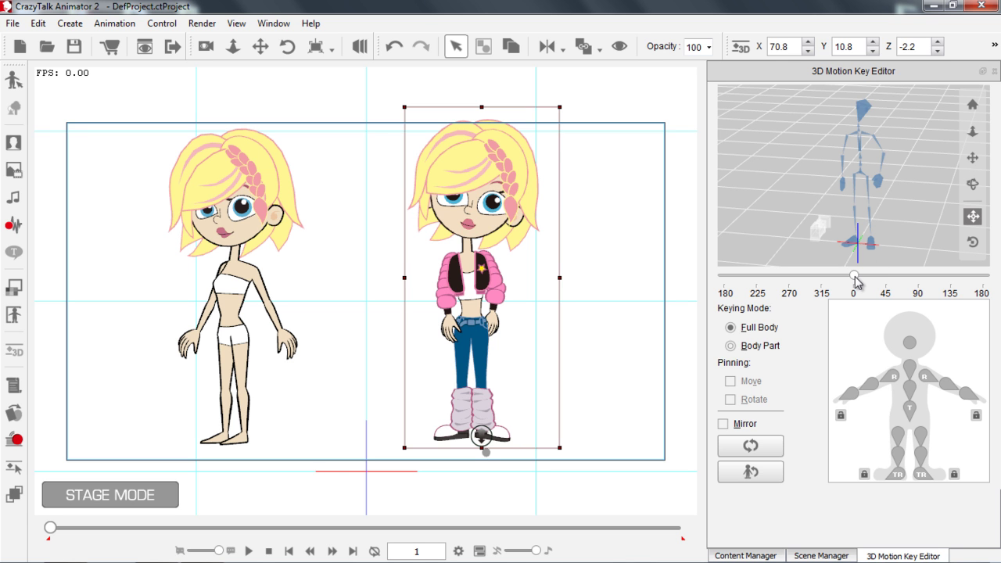
{"action": "left_click_drag", "start_coordinate": [855, 280], "coordinate": [789, 286]}
{"action": "left_click", "coordinate": [234, 285]}
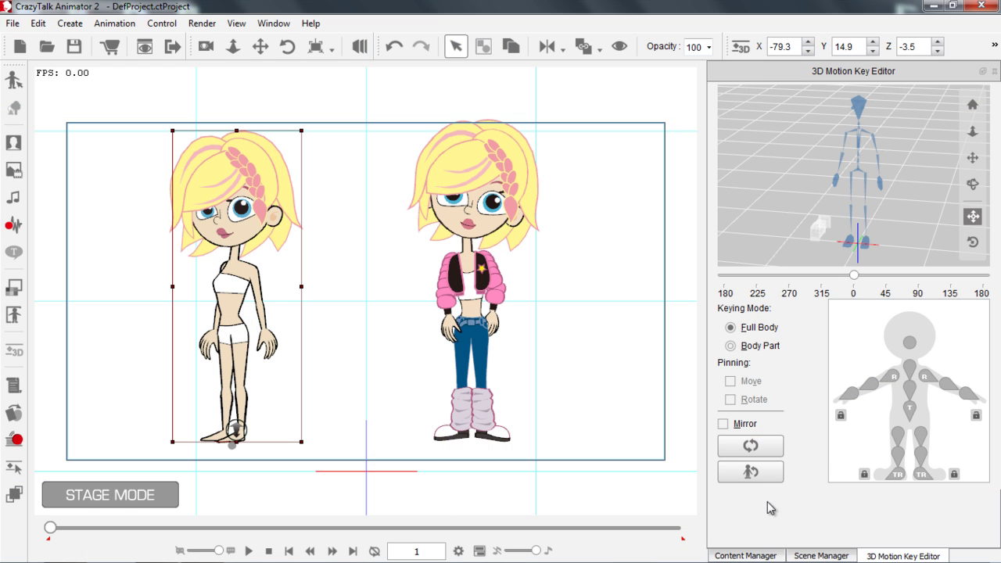
Apply the 315-degree Snooze motion from Motion > 2D > 04_Perform to the left G1 Cherry.
{"action": "left_click", "coordinate": [747, 555]}
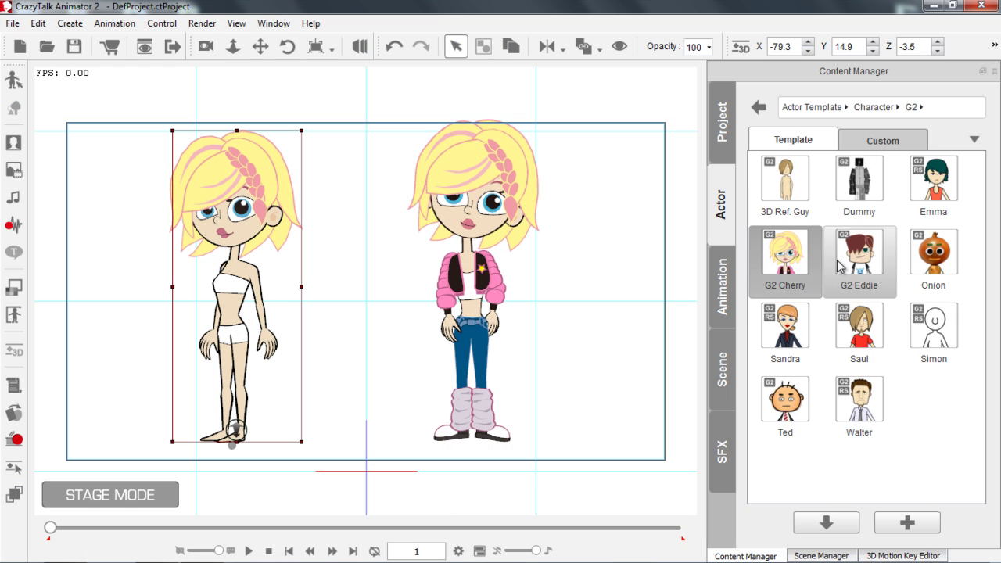
{"action": "left_click", "coordinate": [723, 275]}
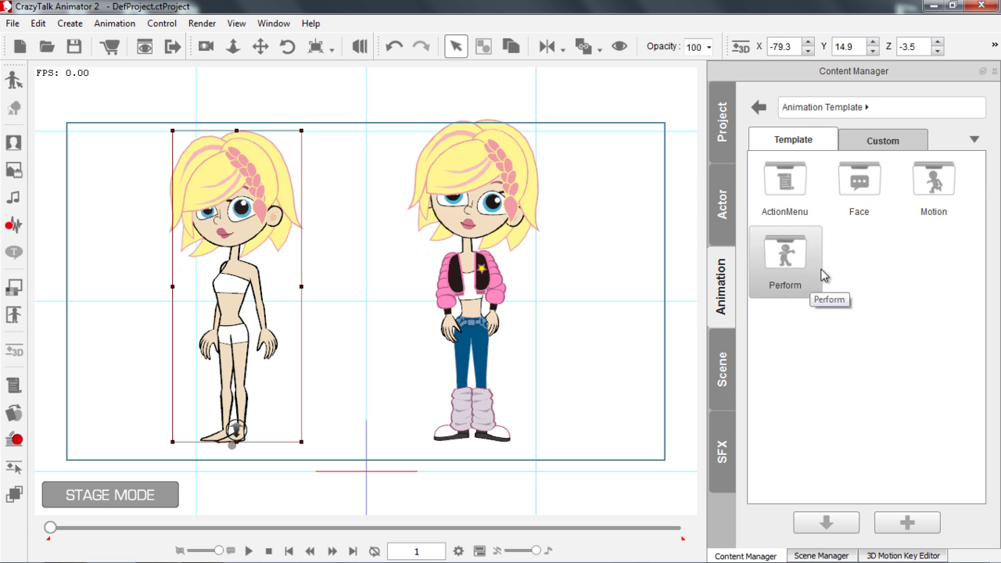
{"action": "double_click", "coordinate": [928, 190]}
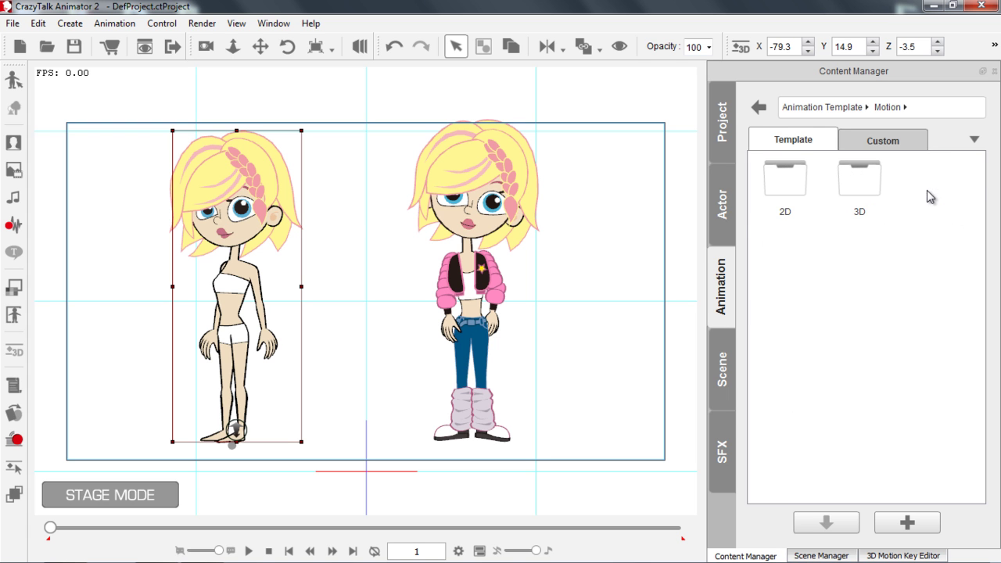
{"action": "double_click", "coordinate": [794, 189]}
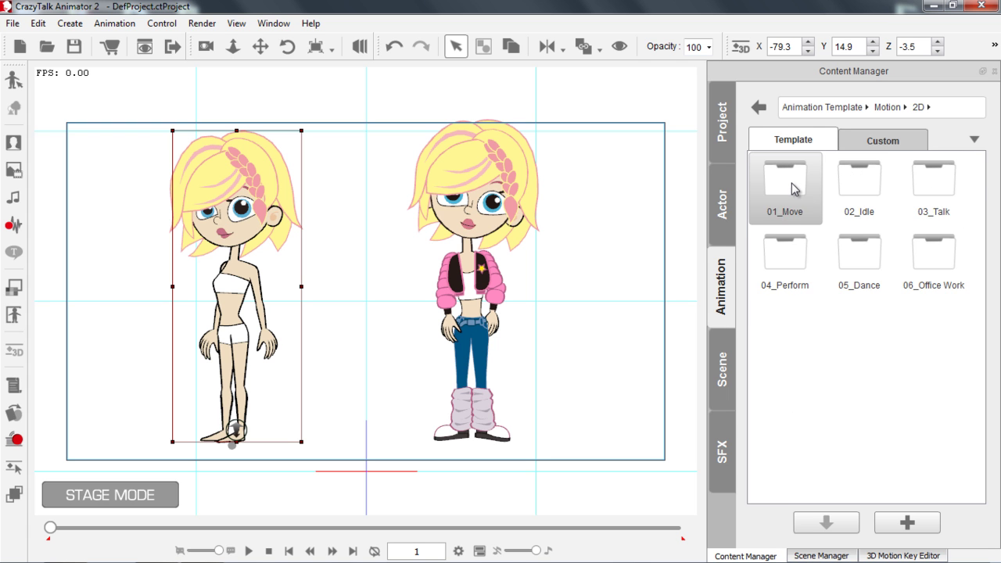
{"action": "double_click", "coordinate": [780, 264]}
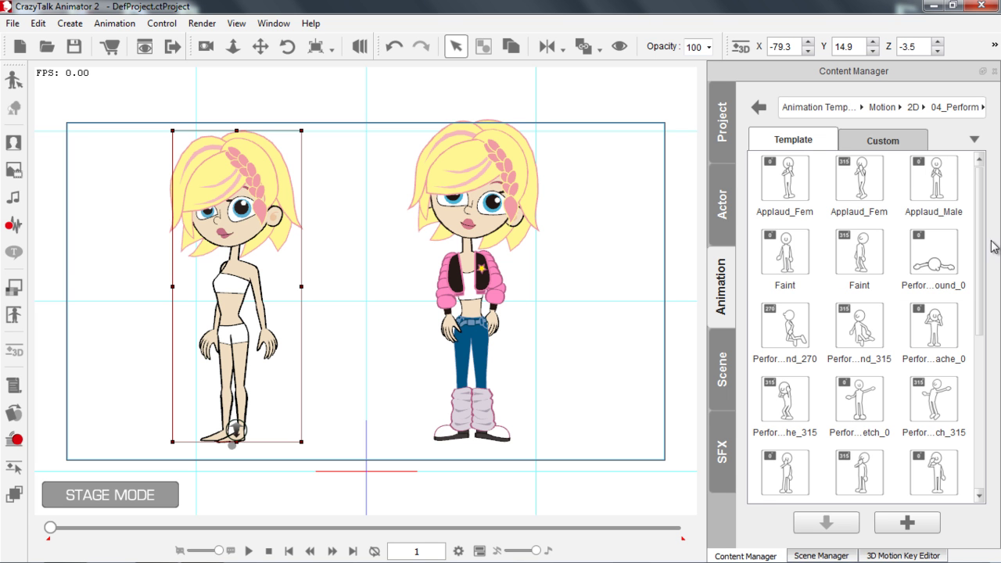
{"action": "left_click_drag", "start_coordinate": [981, 242], "coordinate": [982, 403]}
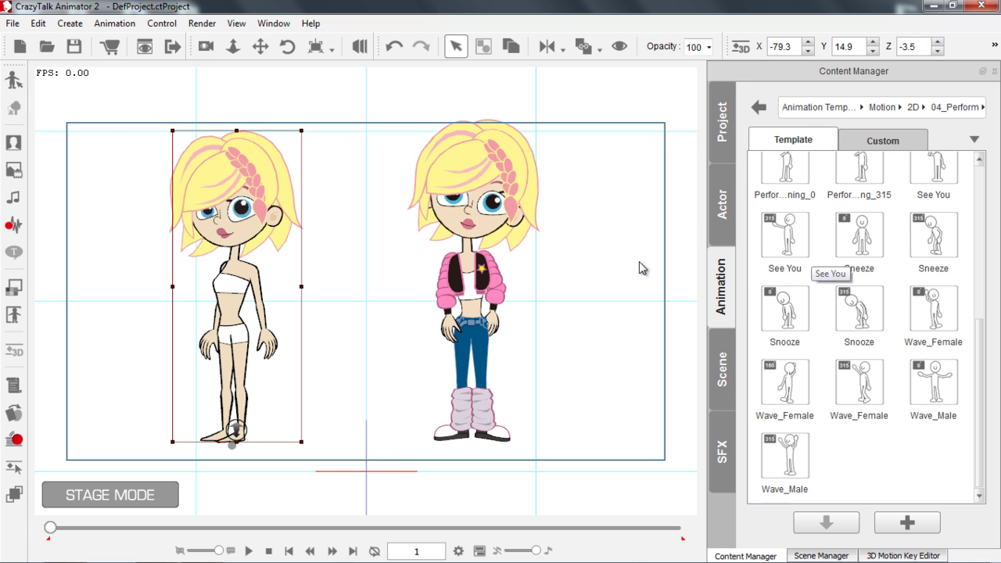
{"action": "left_click", "coordinate": [861, 311]}
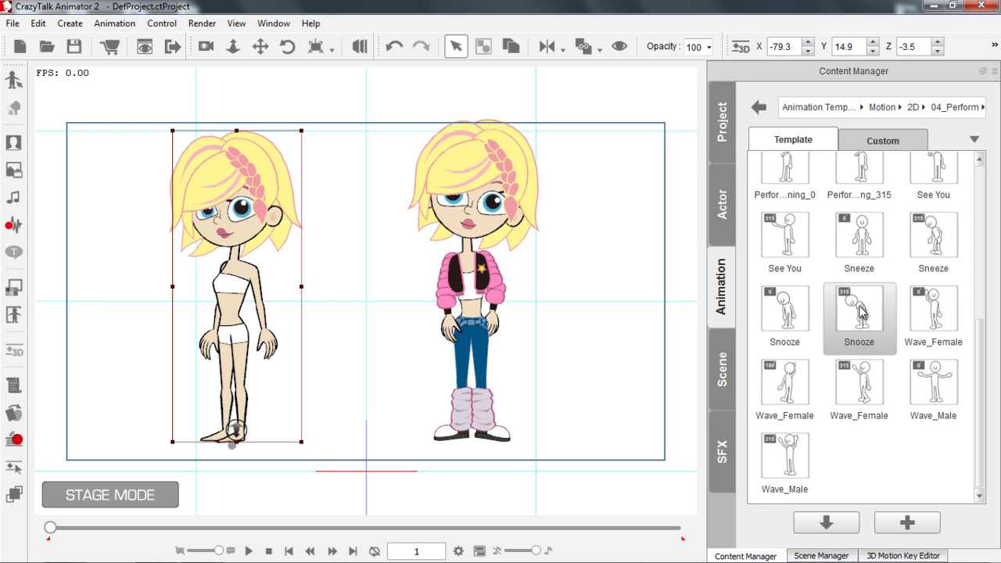
{"action": "double_click", "coordinate": [861, 312]}
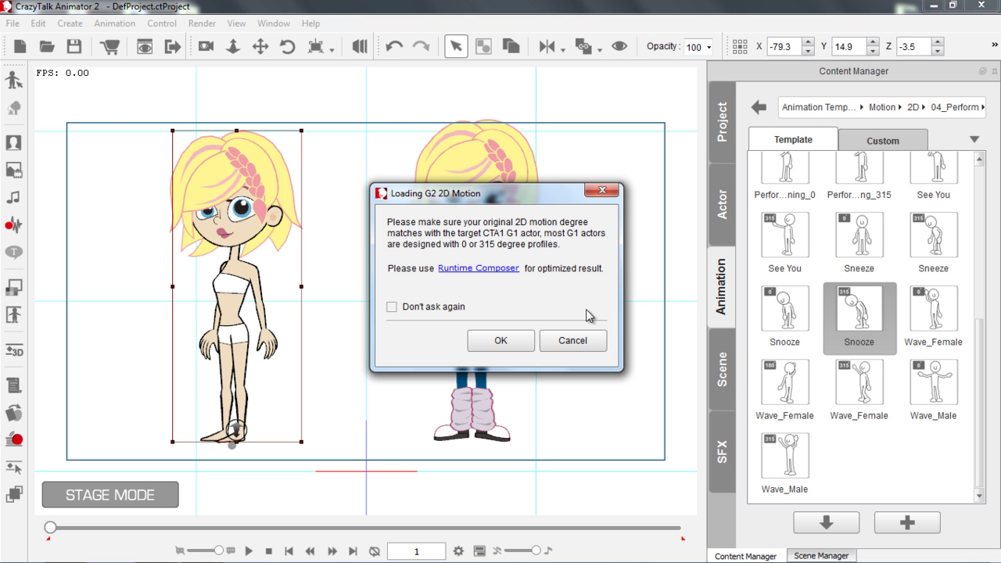
{"action": "left_click", "coordinate": [501, 342]}
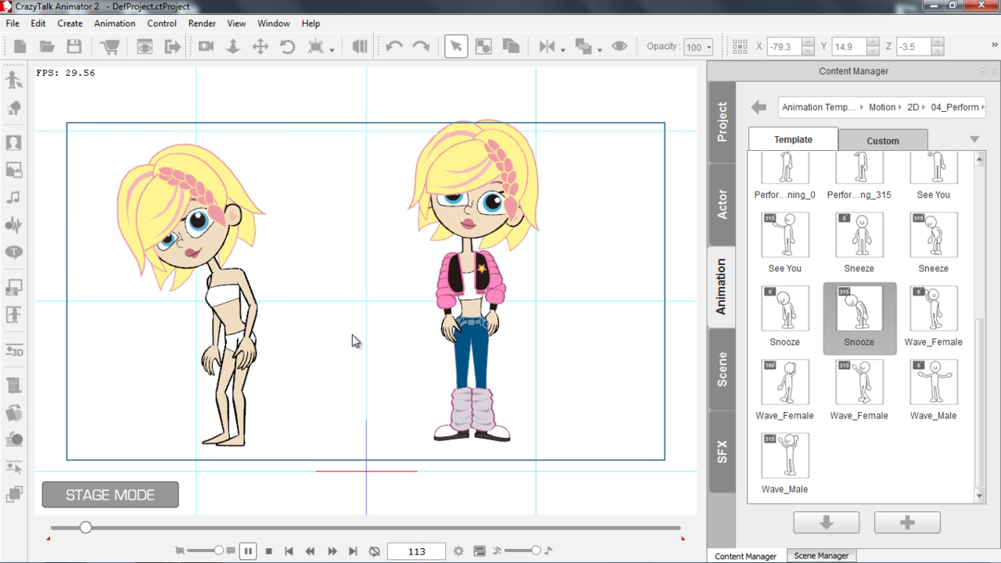
Give the right G2 Cherry the front-facing Snooze motion instead of the angled one.
{"action": "left_click", "coordinate": [268, 551]}
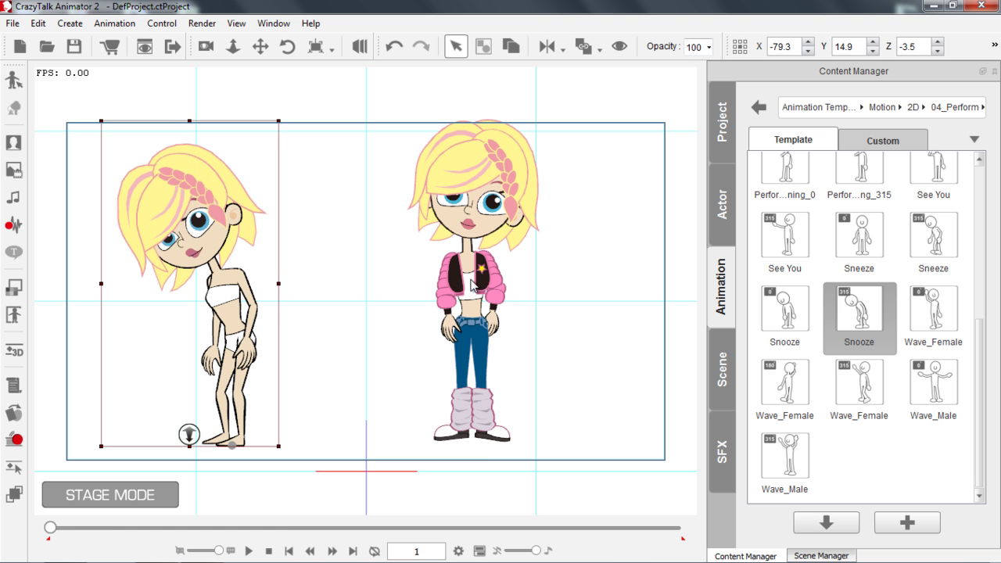
{"action": "left_click", "coordinate": [470, 278]}
{"action": "double_click", "coordinate": [863, 324]}
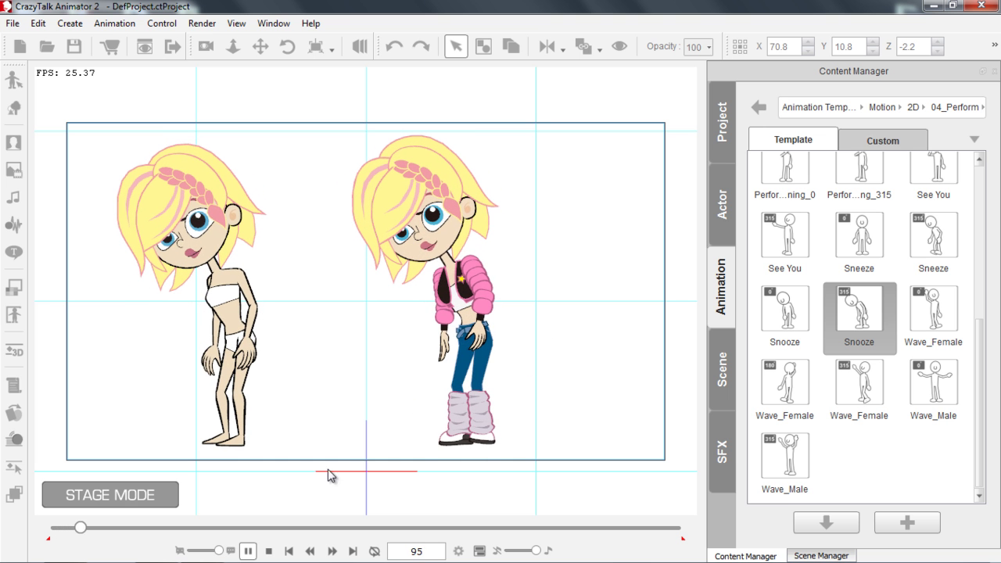
{"action": "left_click", "coordinate": [269, 551]}
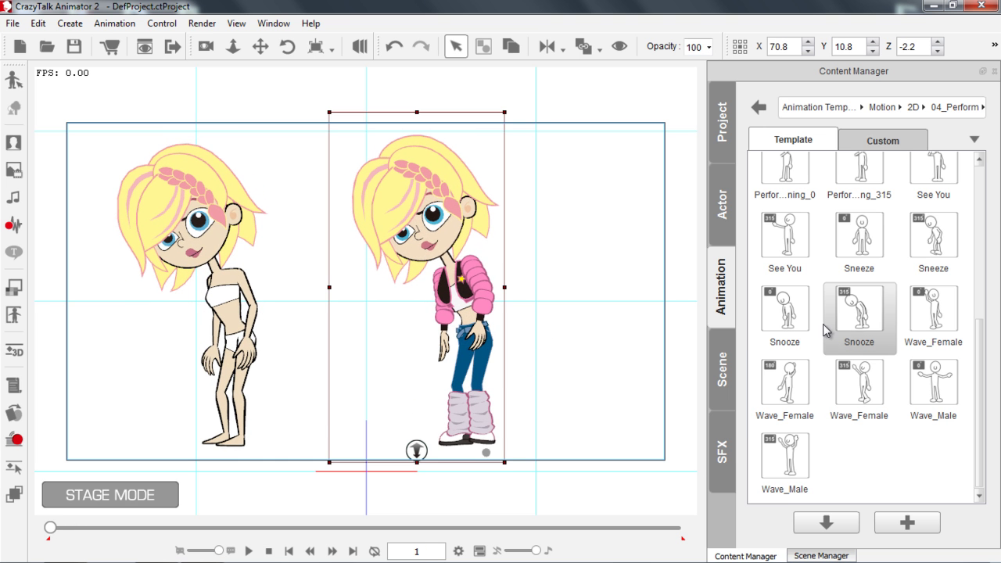
{"action": "double_click", "coordinate": [798, 321]}
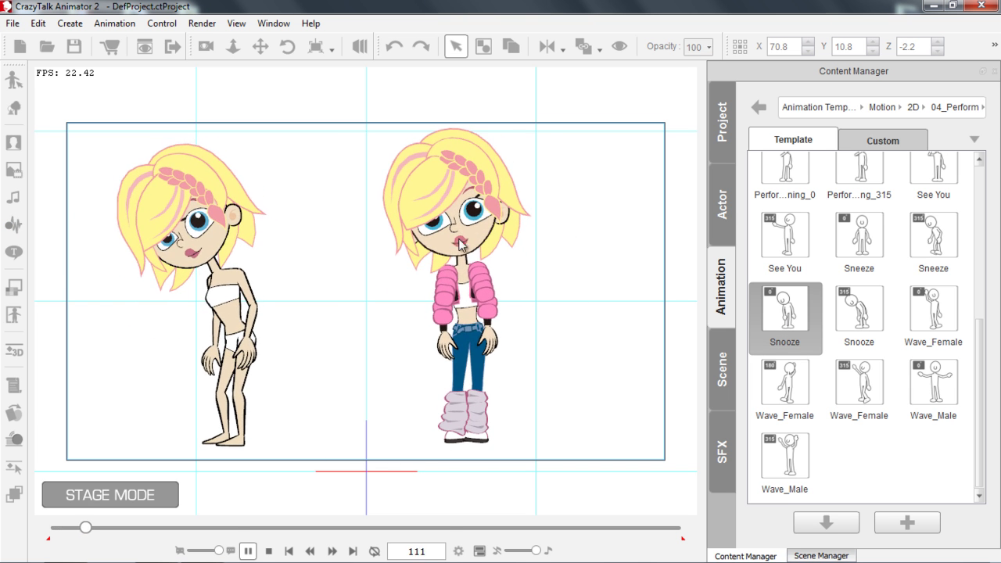
{"action": "left_click", "coordinate": [268, 550]}
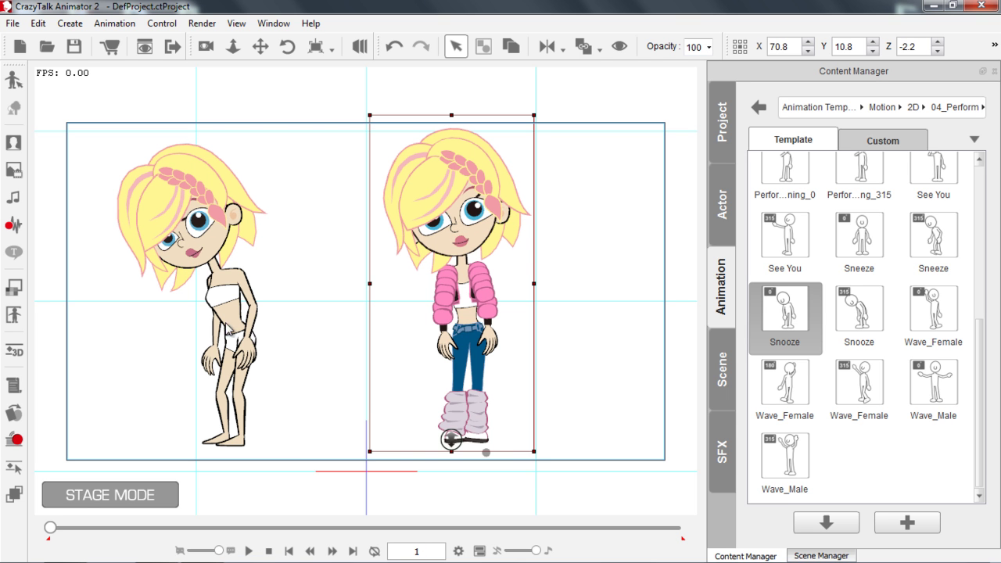
Apply the same front-facing Snooze to the left G1 Cherry and rewind to frame 1.
{"action": "left_click", "coordinate": [219, 296]}
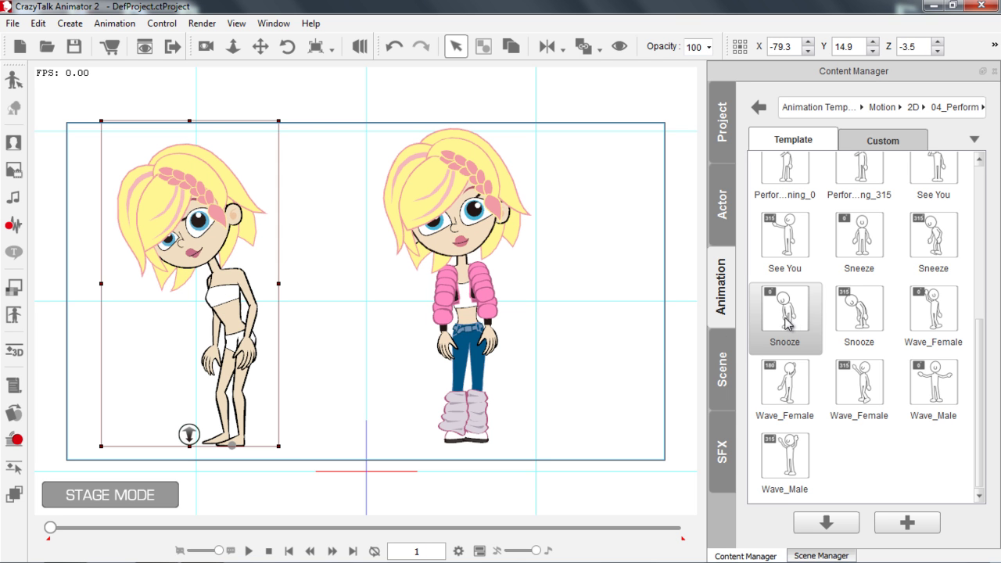
{"action": "double_click", "coordinate": [796, 324]}
{"action": "left_click", "coordinate": [505, 346]}
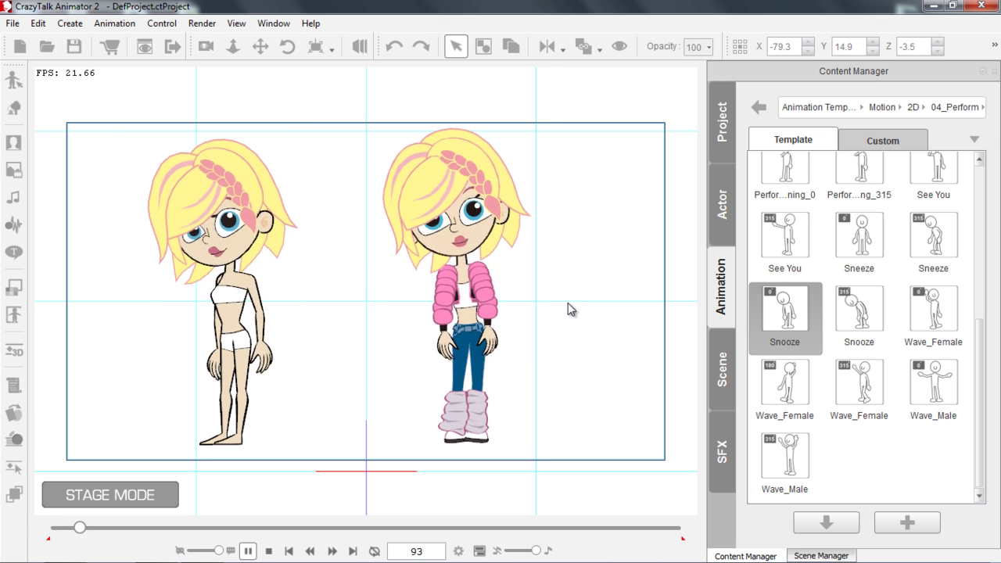
{"action": "left_click", "coordinate": [269, 552]}
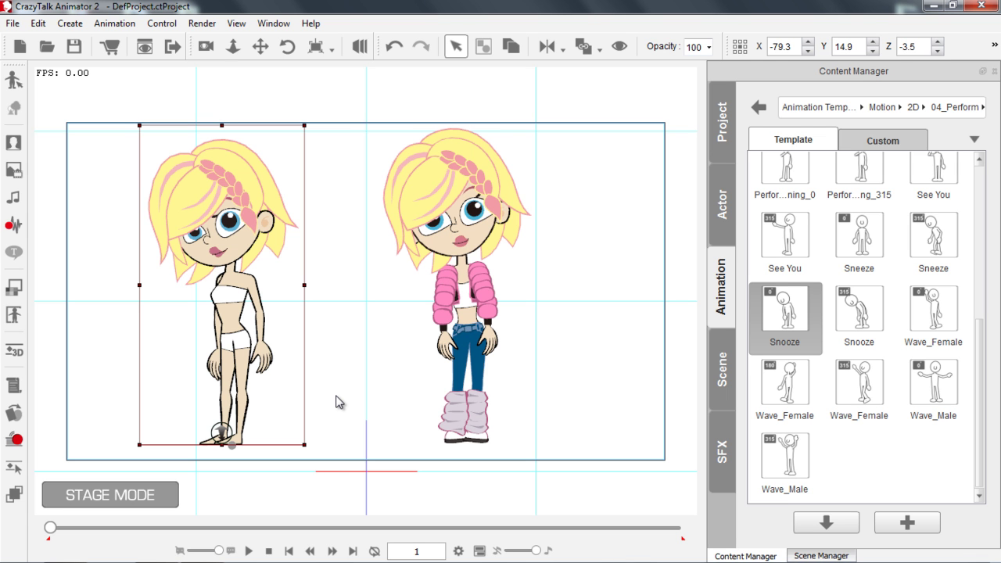
Apply the MJ dance from Motion > 3D > 05_Dance to the right girl, rewinding to frame 1.
{"action": "left_click", "coordinate": [884, 108]}
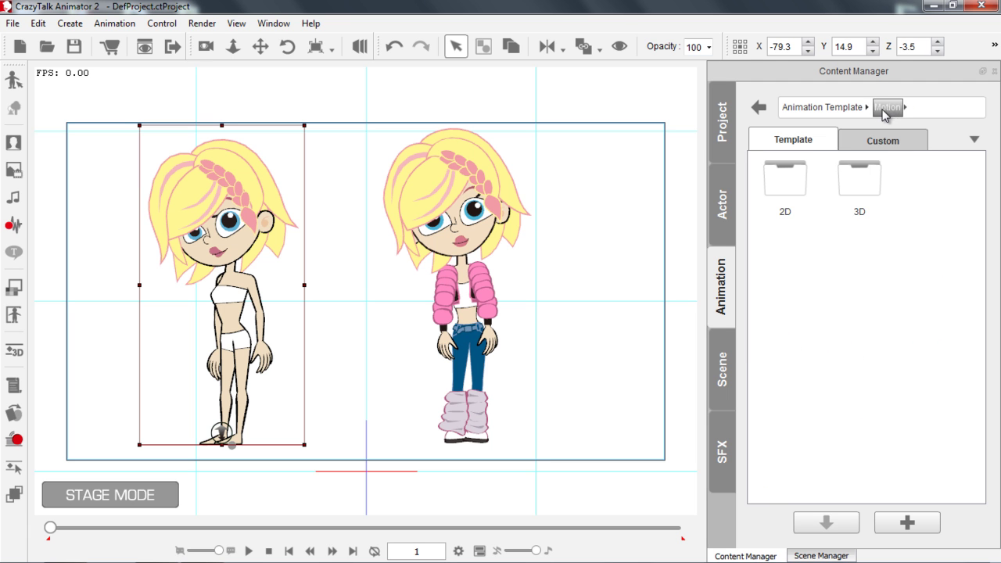
{"action": "double_click", "coordinate": [863, 184]}
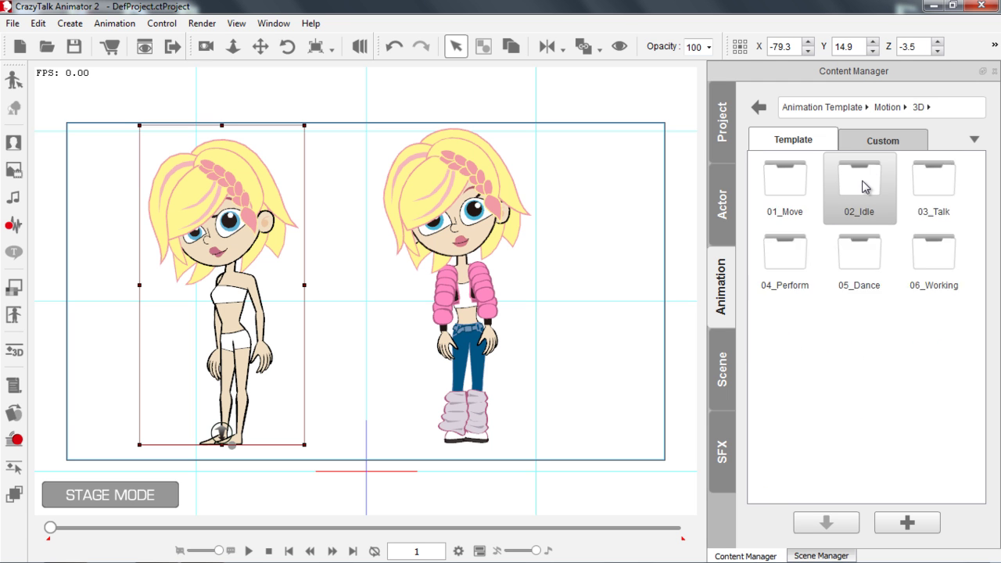
{"action": "double_click", "coordinate": [864, 258]}
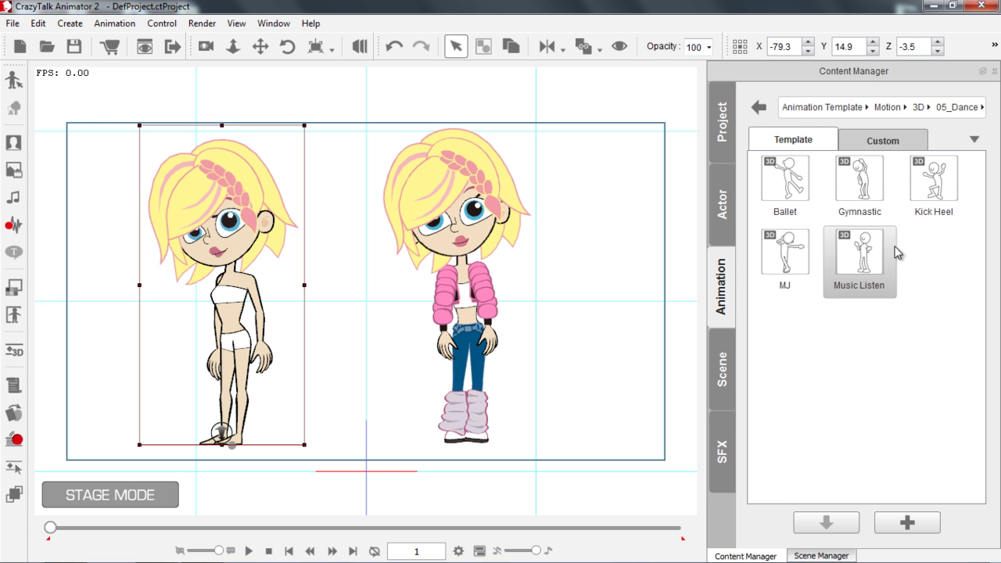
{"action": "left_click", "coordinate": [463, 294]}
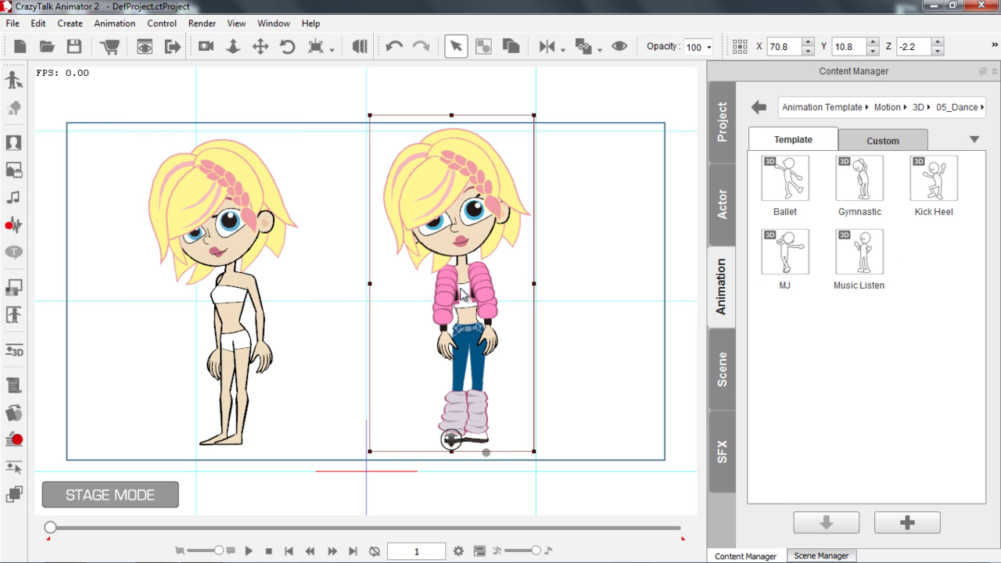
{"action": "double_click", "coordinate": [786, 251]}
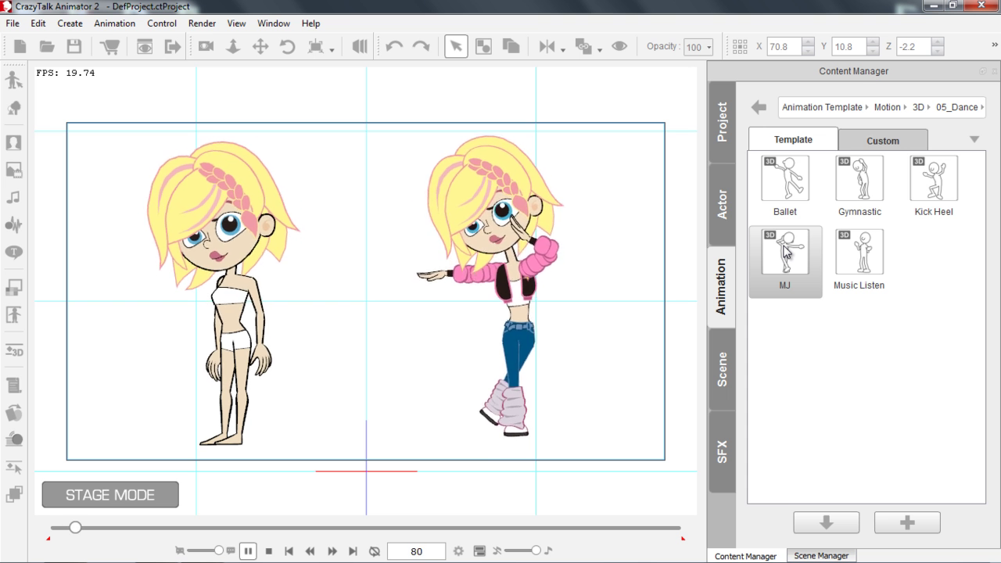
{"action": "key", "text": "space"}
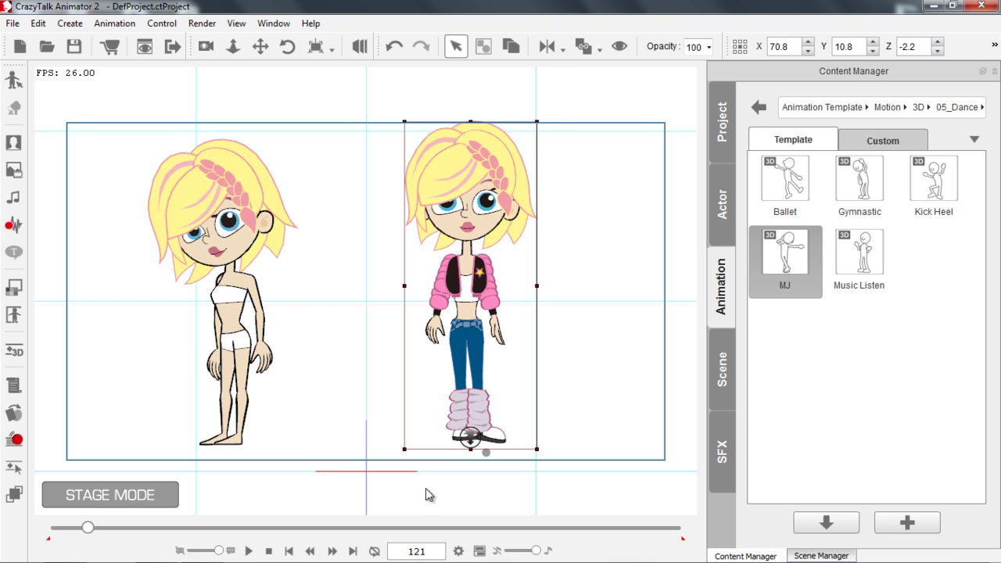
{"action": "left_click", "coordinate": [269, 551]}
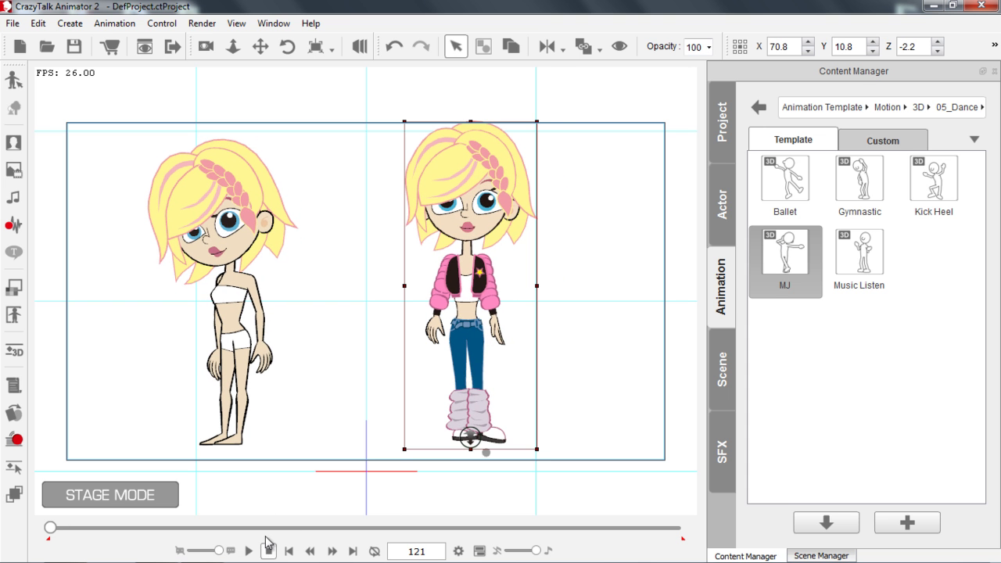
Apply the MJ dance to the left girl as well, then scrub back through the animation.
{"action": "left_click", "coordinate": [240, 309]}
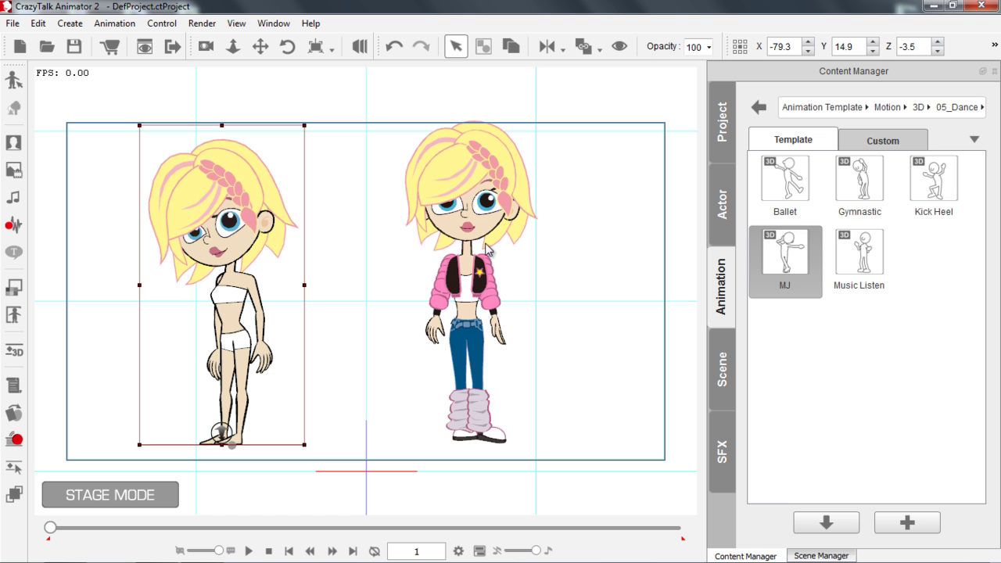
{"action": "double_click", "coordinate": [794, 262]}
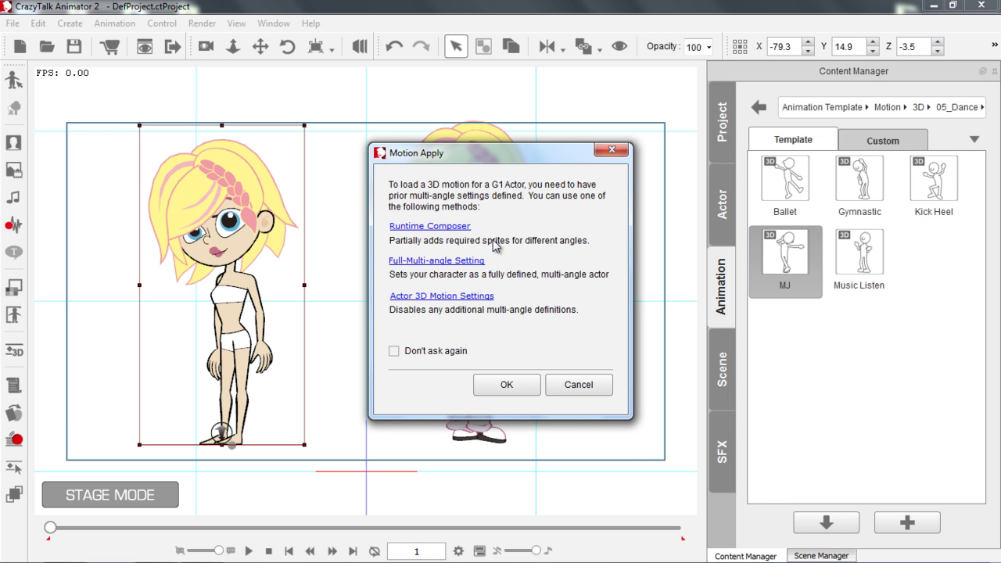
{"action": "left_click", "coordinate": [507, 384]}
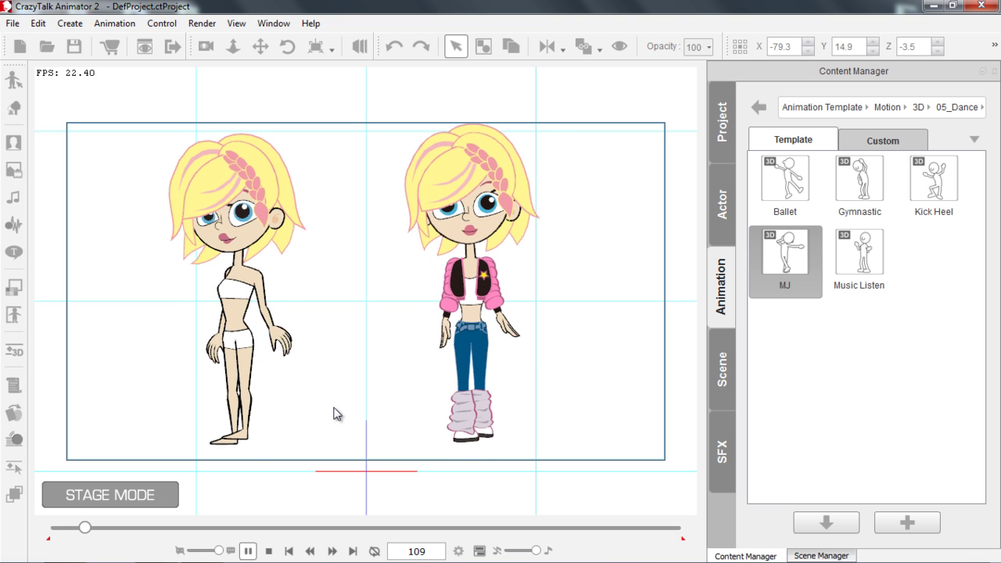
{"action": "left_click", "coordinate": [249, 436]}
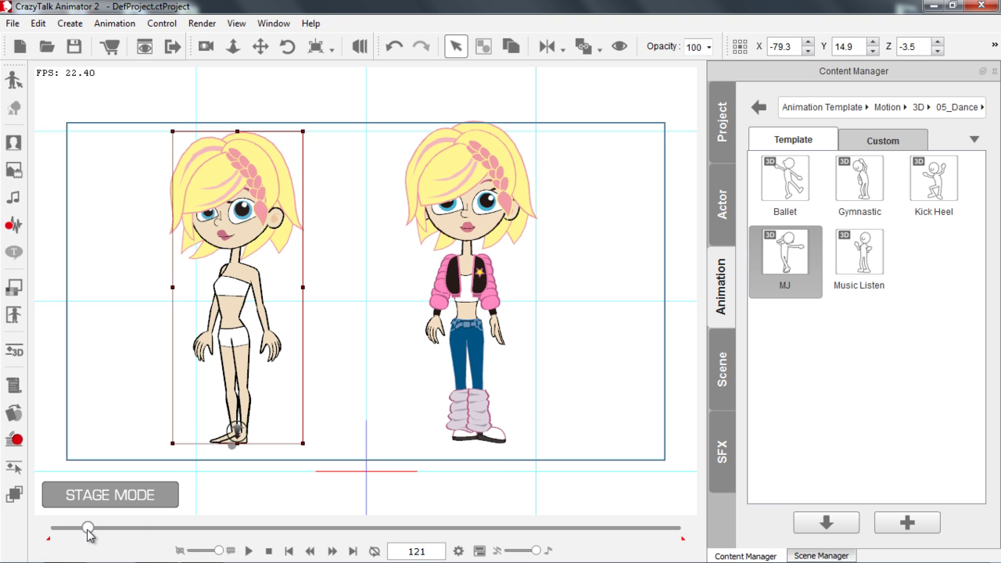
{"action": "left_click_drag", "start_coordinate": [88, 534], "coordinate": [32, 539]}
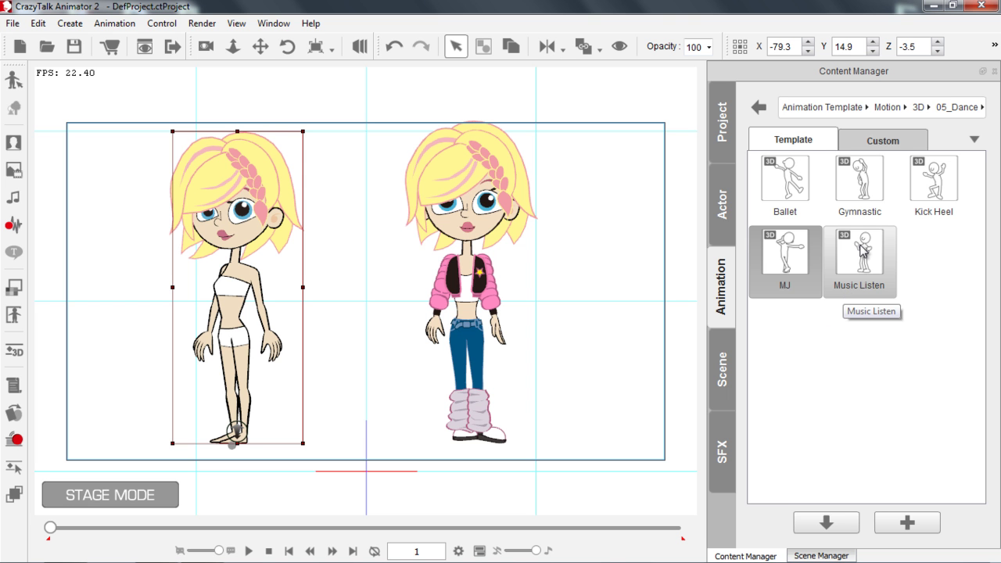
Apply the Music Listen motion to the left girl and rewind to frame 1.
{"action": "double_click", "coordinate": [861, 252]}
{"action": "left_click", "coordinate": [523, 383]}
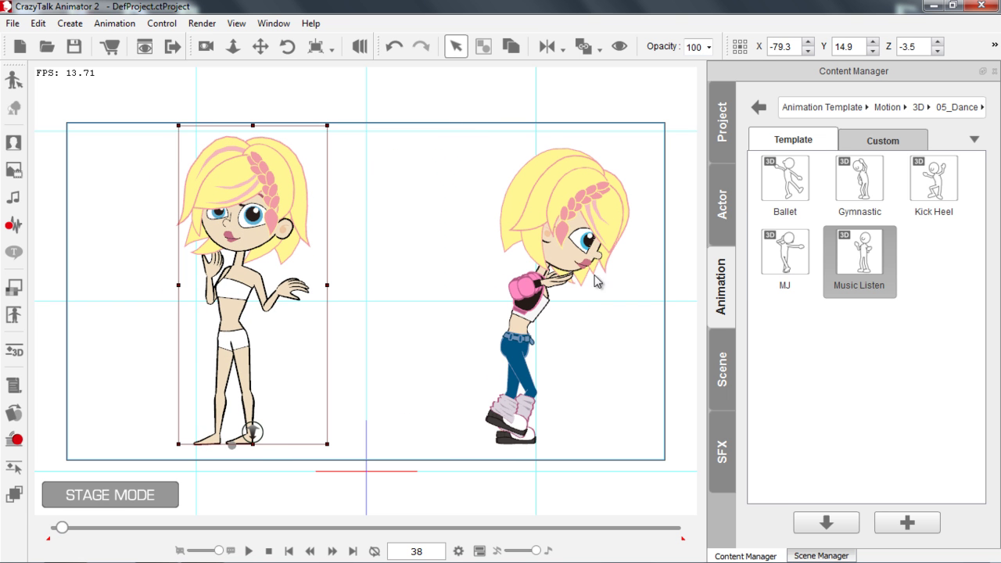
{"action": "left_click", "coordinate": [269, 552]}
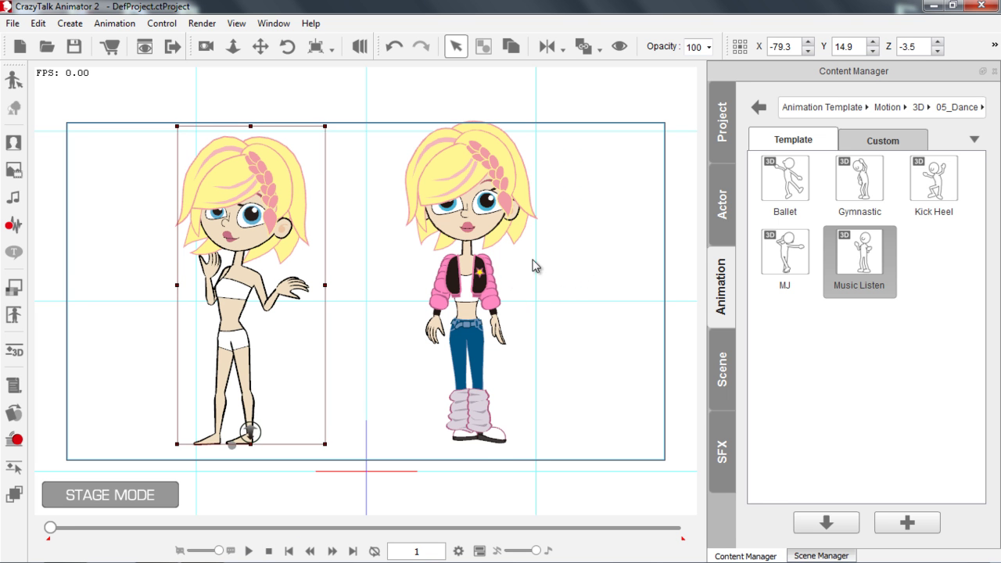
Give the right girl Music Listen too, then preview both girls and rewind.
{"action": "left_click", "coordinate": [492, 288]}
{"action": "double_click", "coordinate": [863, 262]}
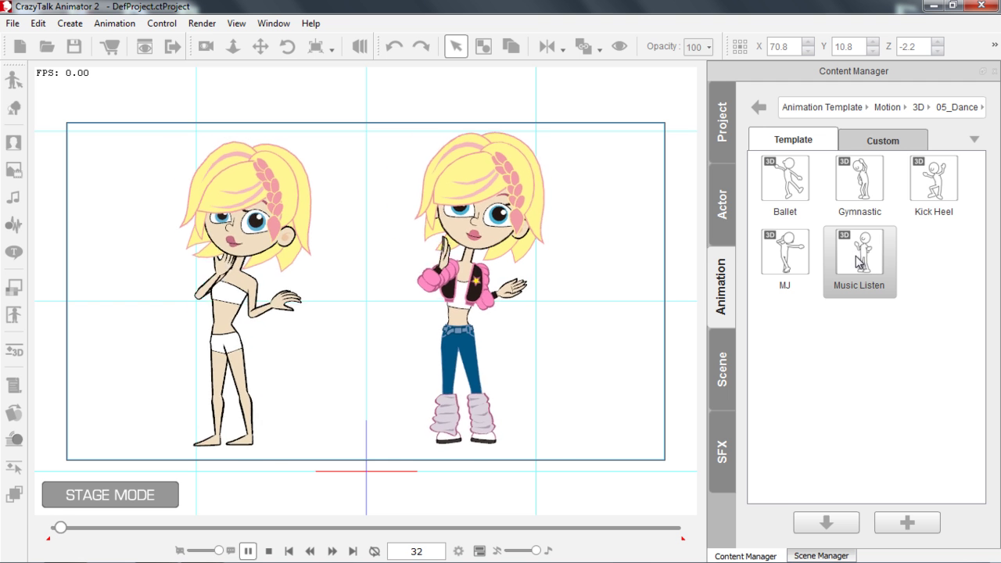
{"action": "left_click", "coordinate": [269, 551]}
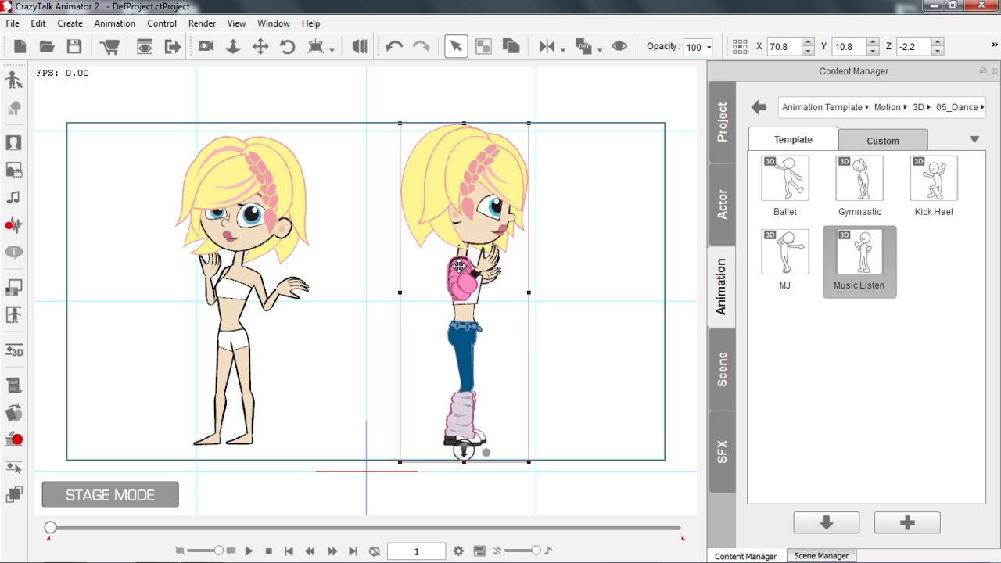
{"action": "left_click", "coordinate": [248, 552]}
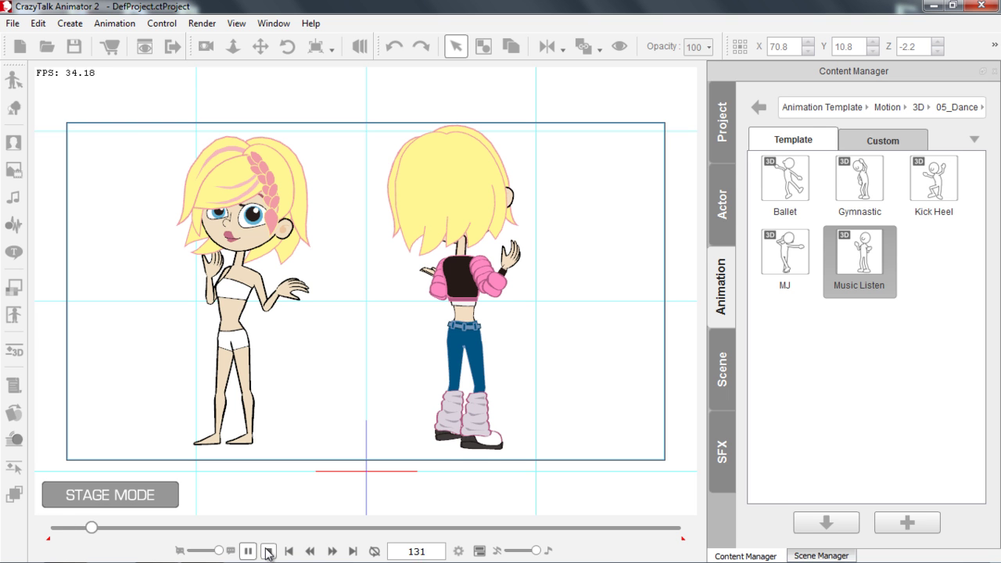
{"action": "left_click", "coordinate": [268, 552]}
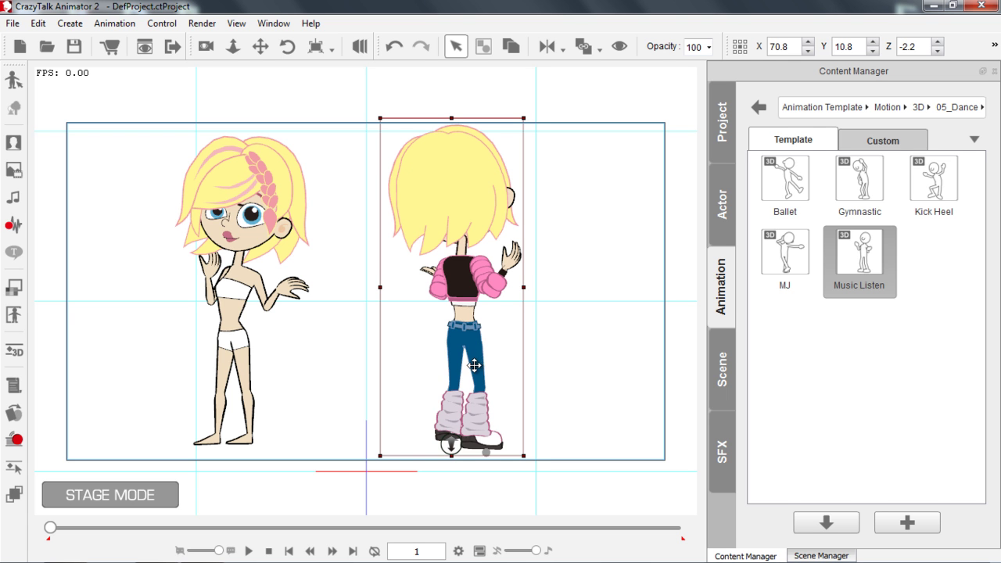
Start a new project without saving and add the Onion and Ted actors to the stage.
{"action": "left_click", "coordinate": [20, 46]}
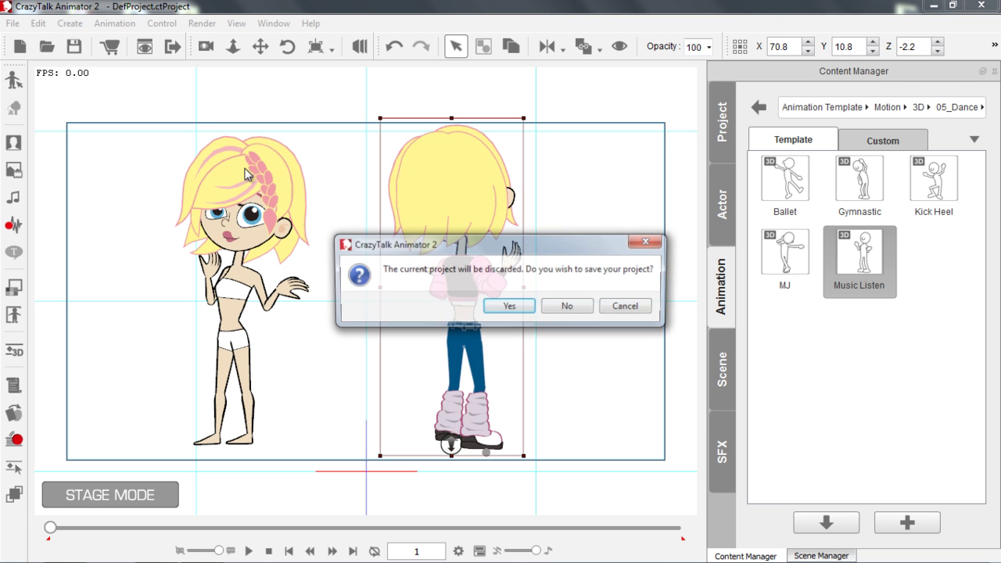
{"action": "left_click", "coordinate": [574, 308]}
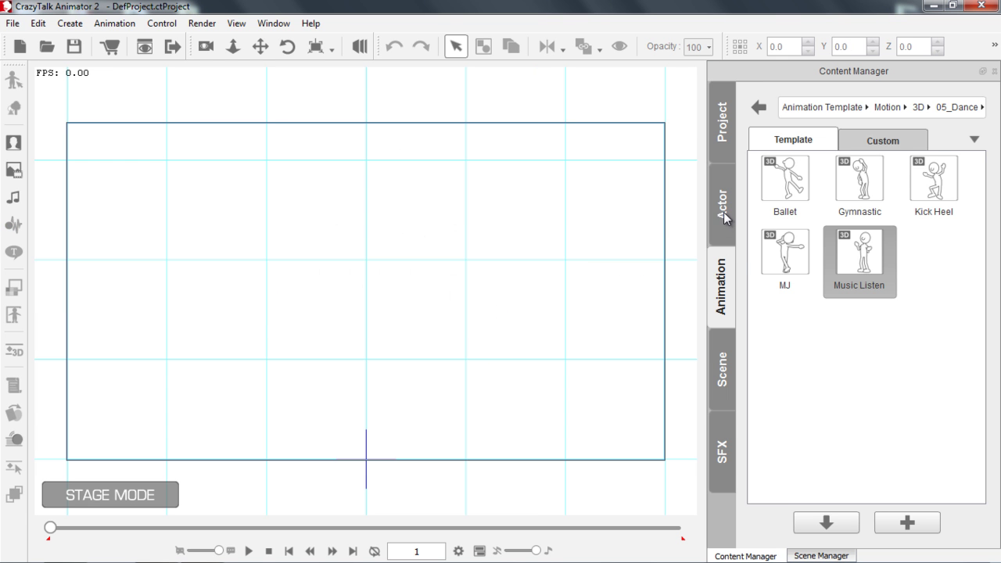
{"action": "left_click", "coordinate": [723, 212]}
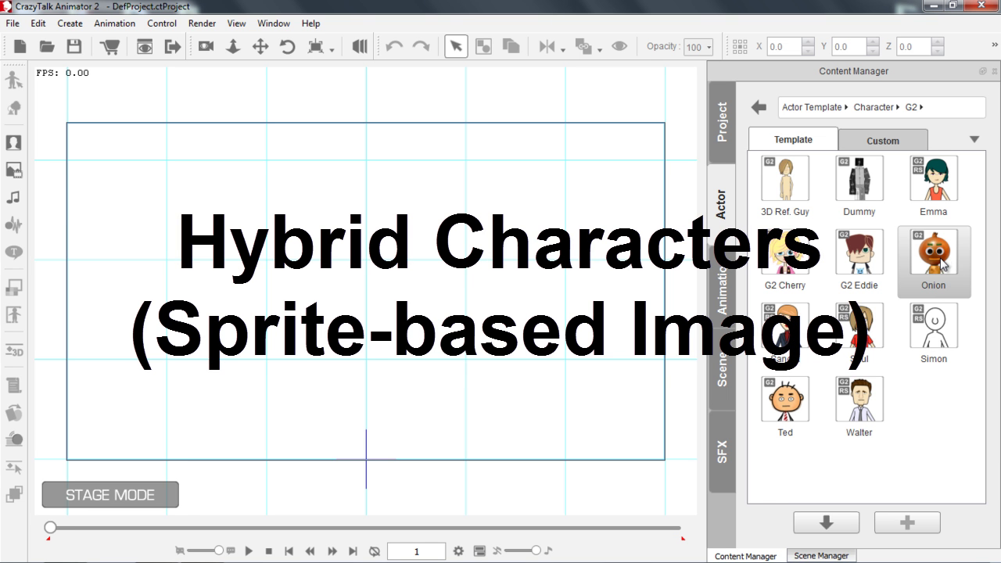
{"action": "left_click_drag", "start_coordinate": [943, 266], "coordinate": [298, 380]}
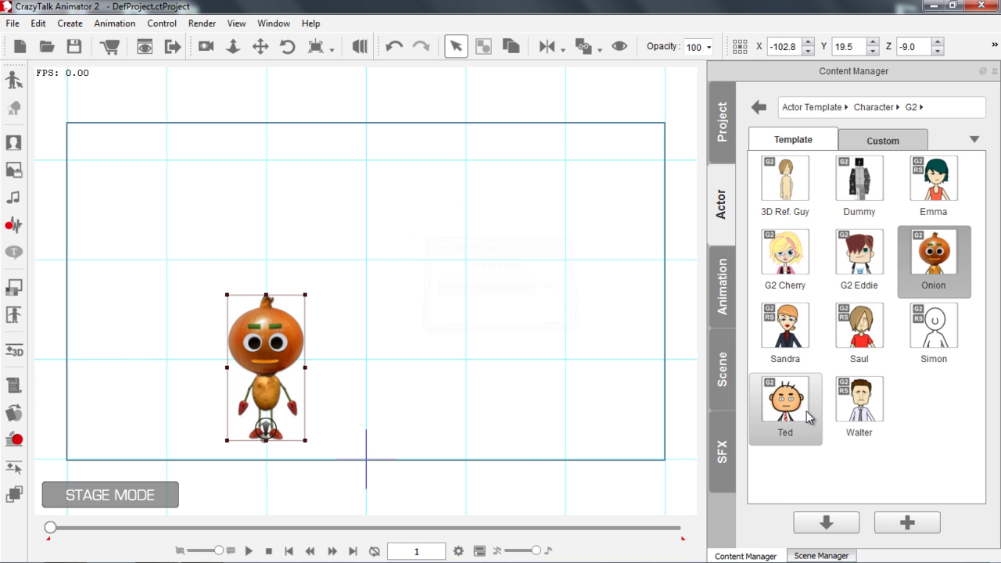
{"action": "left_click_drag", "start_coordinate": [810, 419], "coordinate": [435, 369]}
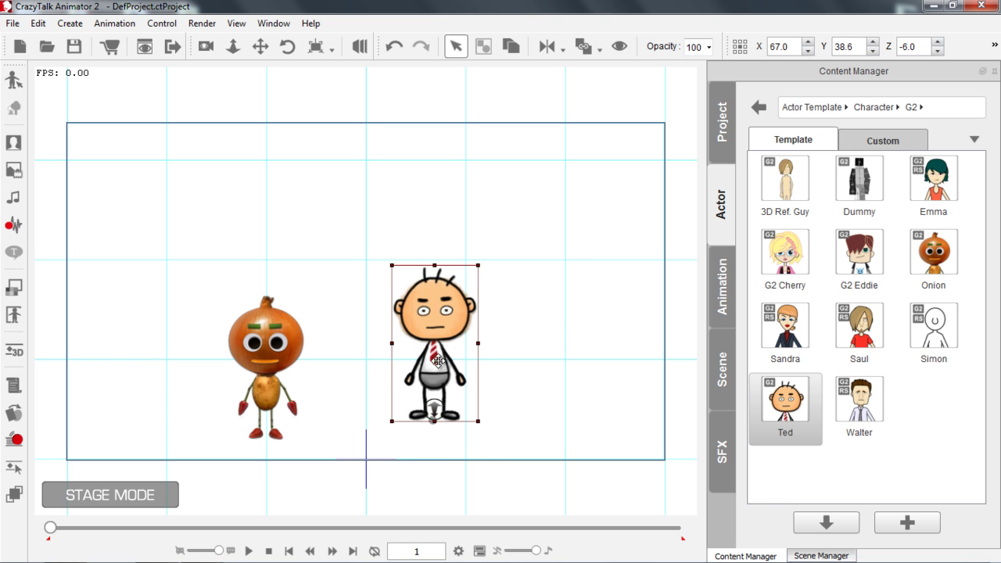
Lower Ted slightly and move Onion right to X -76.2, Y 16.4, framing both.
{"action": "mouse_move", "coordinate": [438, 362]}
{"action": "left_mouse_down"}
{"action": "mouse_move", "coordinate": [438, 384]}
{"action": "mouse_move", "coordinate": [437, 375]}
{"action": "left_mouse_up"}
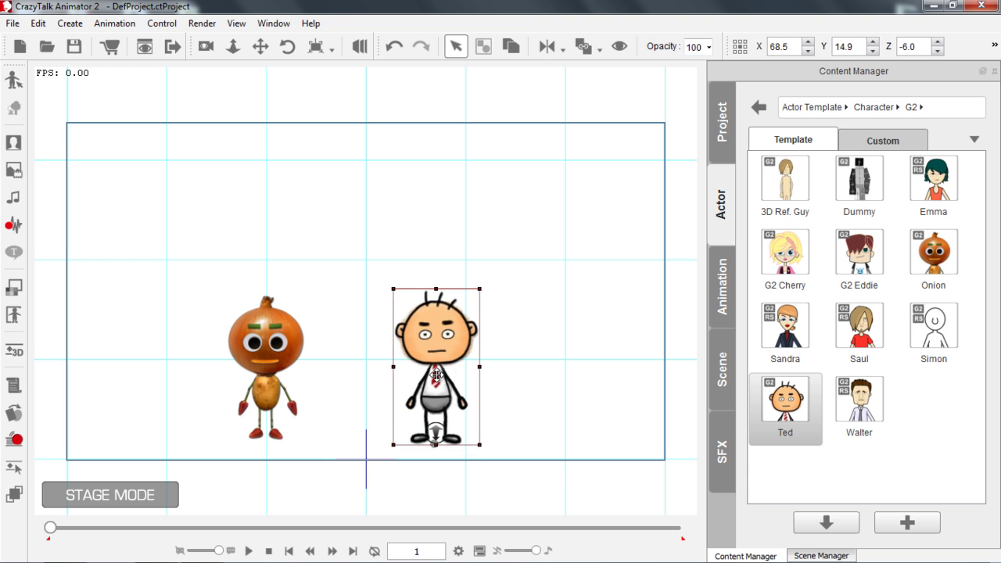
{"action": "scroll", "coordinate": [357, 373], "scroll_direction": "up", "scroll_amount": 3}
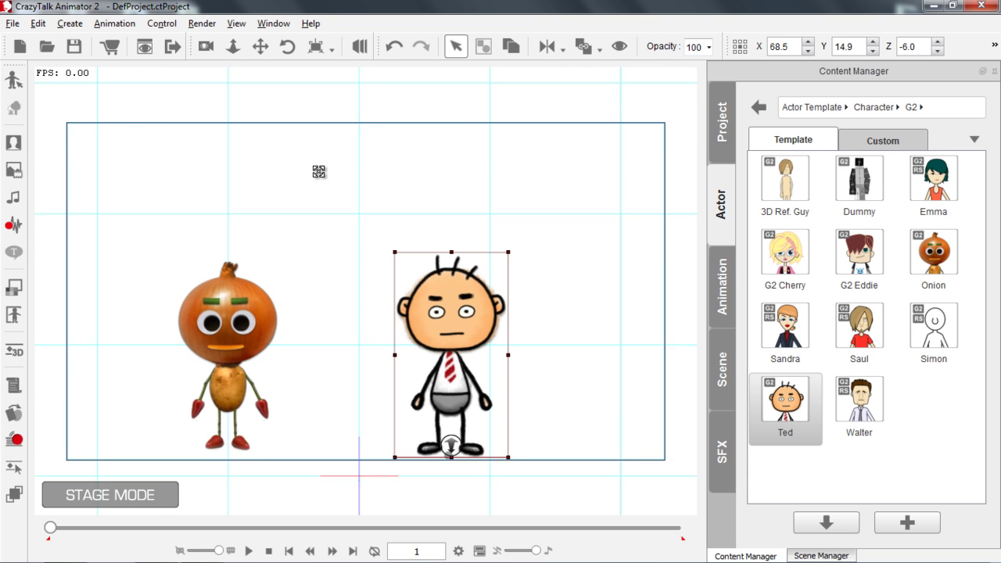
{"action": "left_click_drag", "start_coordinate": [319, 171], "coordinate": [377, 399]}
{"action": "scroll", "coordinate": [349, 397], "scroll_direction": "up", "scroll_amount": 3}
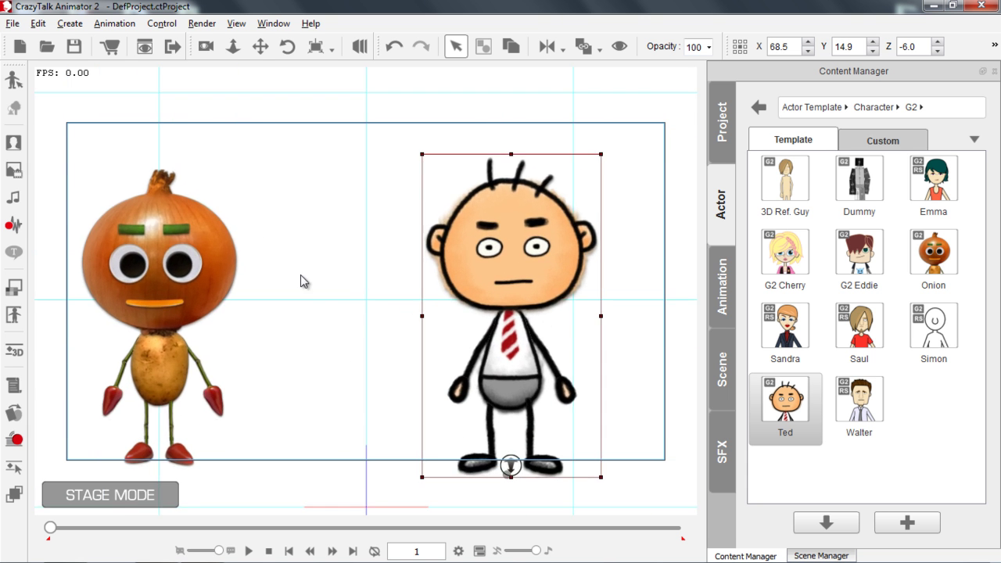
{"action": "left_click_drag", "start_coordinate": [316, 331], "coordinate": [322, 287]}
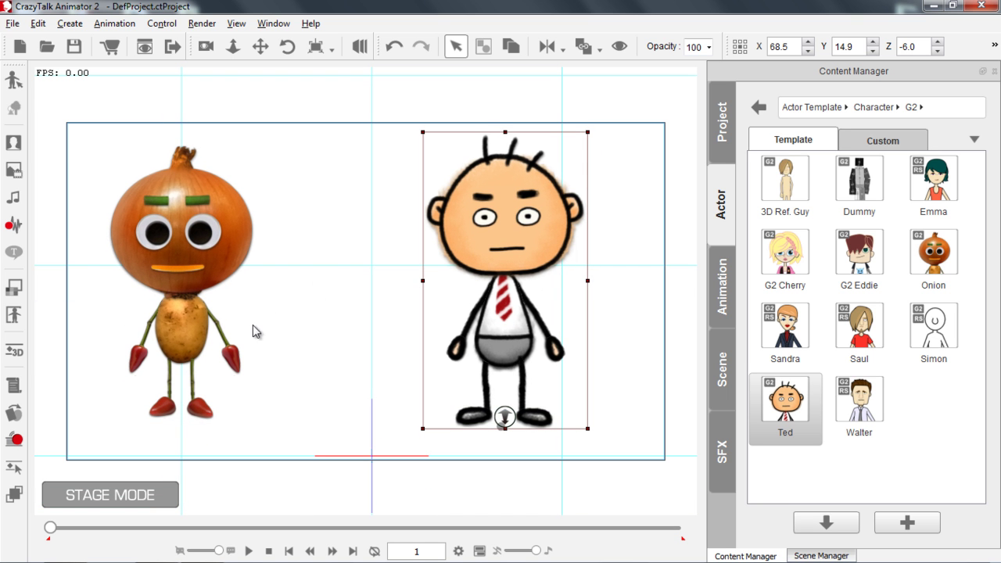
{"action": "left_click", "coordinate": [187, 314]}
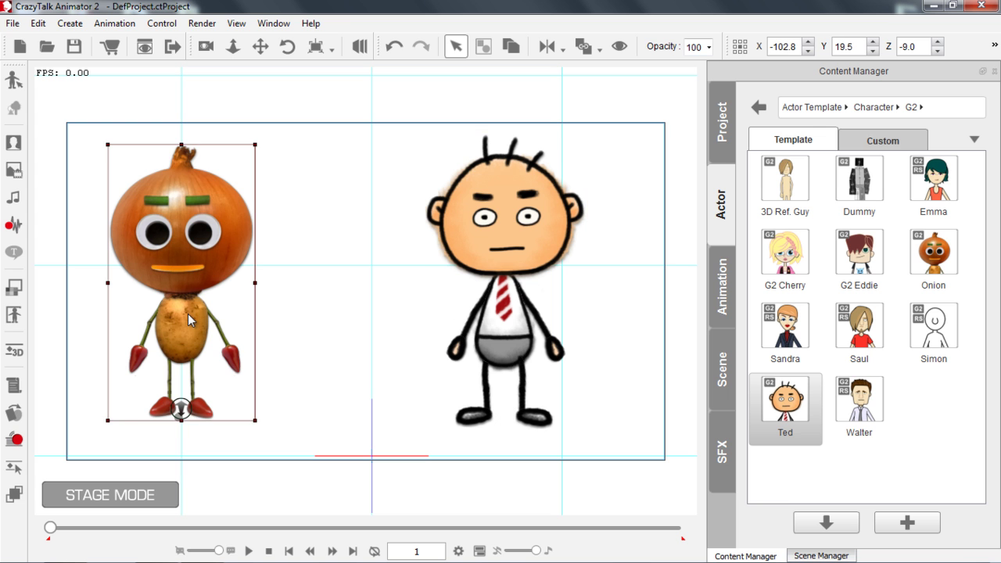
{"action": "left_click_drag", "start_coordinate": [187, 299], "coordinate": [237, 305]}
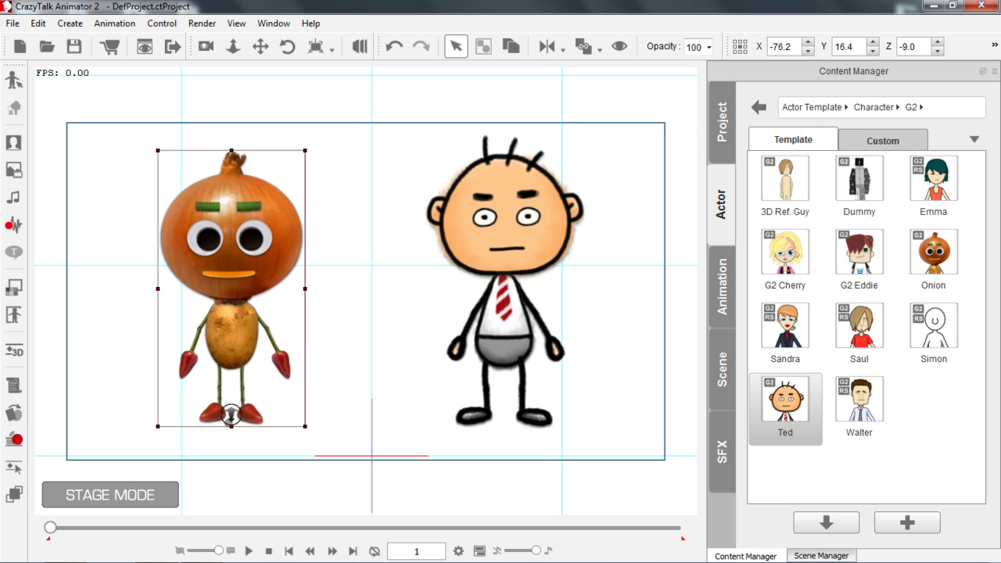
Open the Onion's Sprite Editor and select its left eye sprite.
{"action": "left_click", "coordinate": [14, 415]}
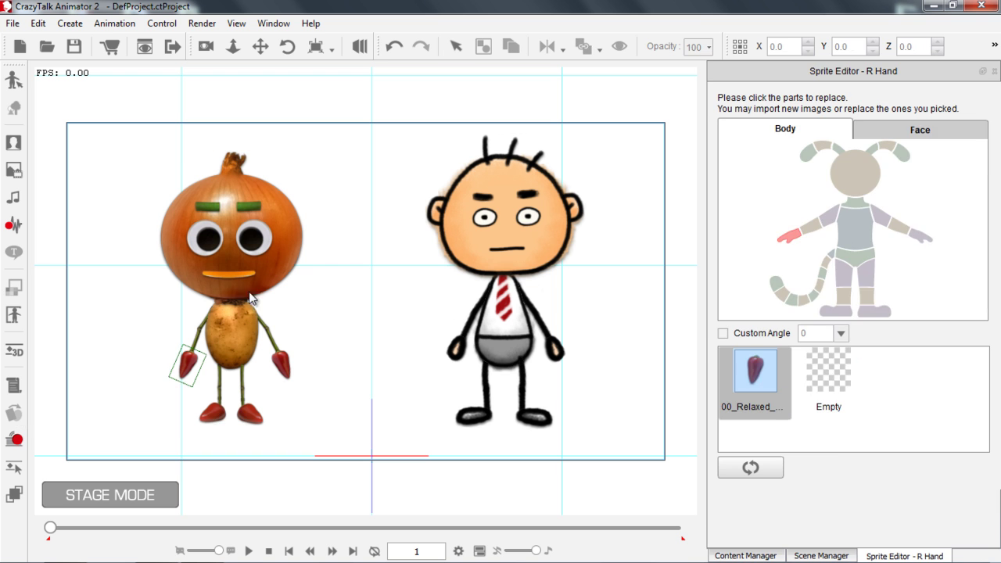
{"action": "left_click", "coordinate": [258, 242]}
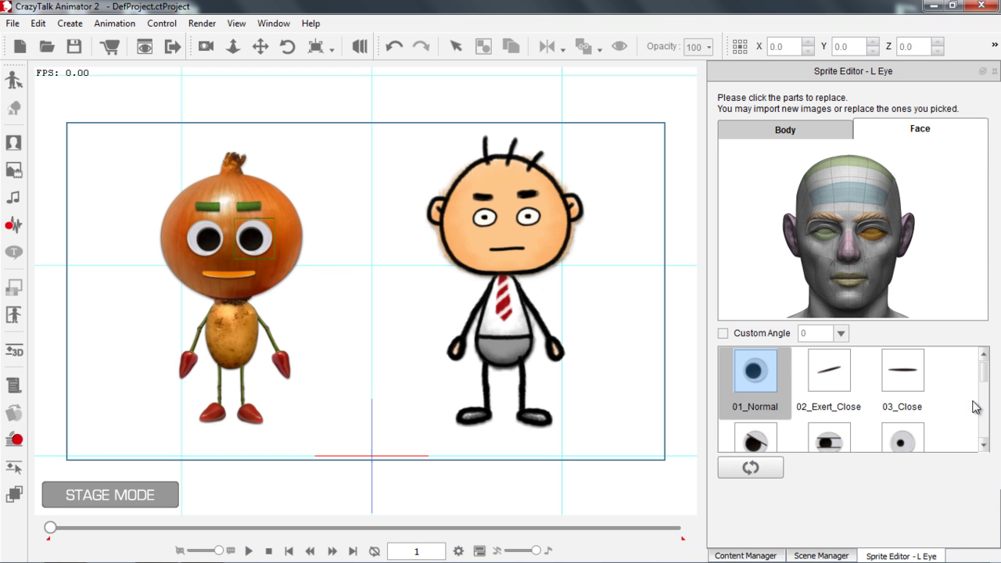
{"action": "left_click_drag", "start_coordinate": [984, 384], "coordinate": [991, 416]}
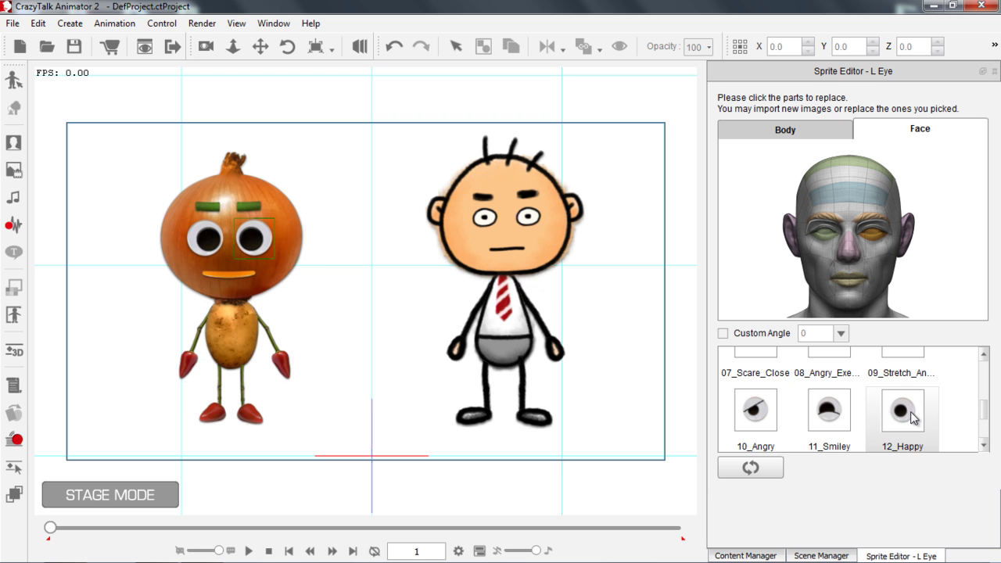
Try the 26_U and 25_EE mouth sprites on the onion, then restore 01_Normal.
{"action": "left_click", "coordinate": [234, 273]}
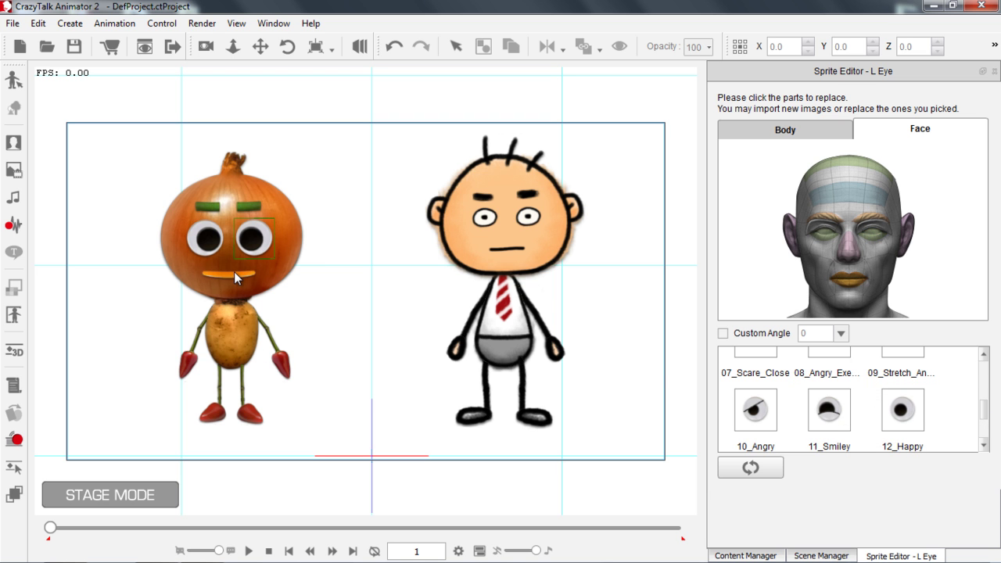
{"action": "left_click_drag", "start_coordinate": [986, 380], "coordinate": [983, 428]}
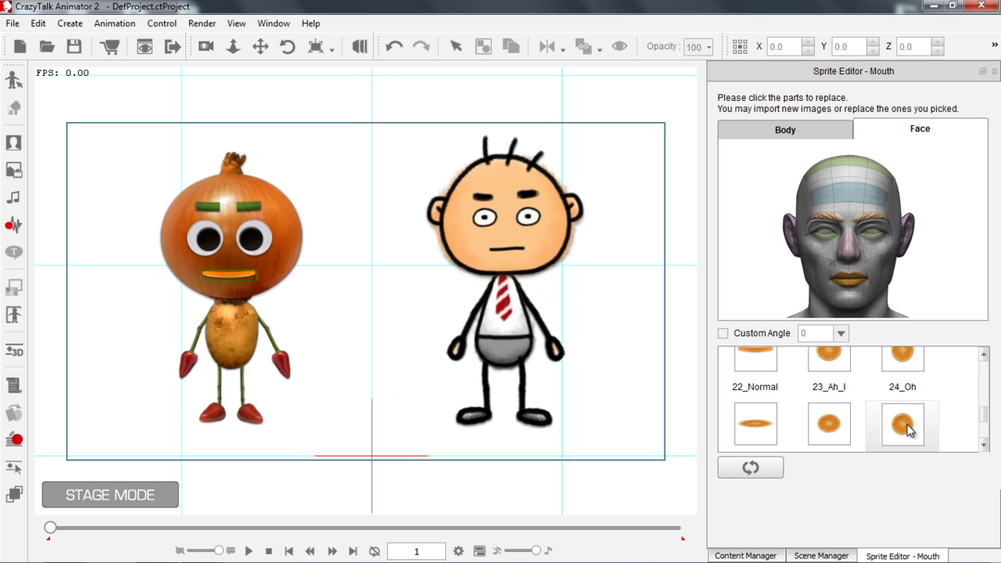
{"action": "left_click", "coordinate": [906, 422]}
{"action": "left_click", "coordinate": [854, 421]}
{"action": "left_click", "coordinate": [775, 396]}
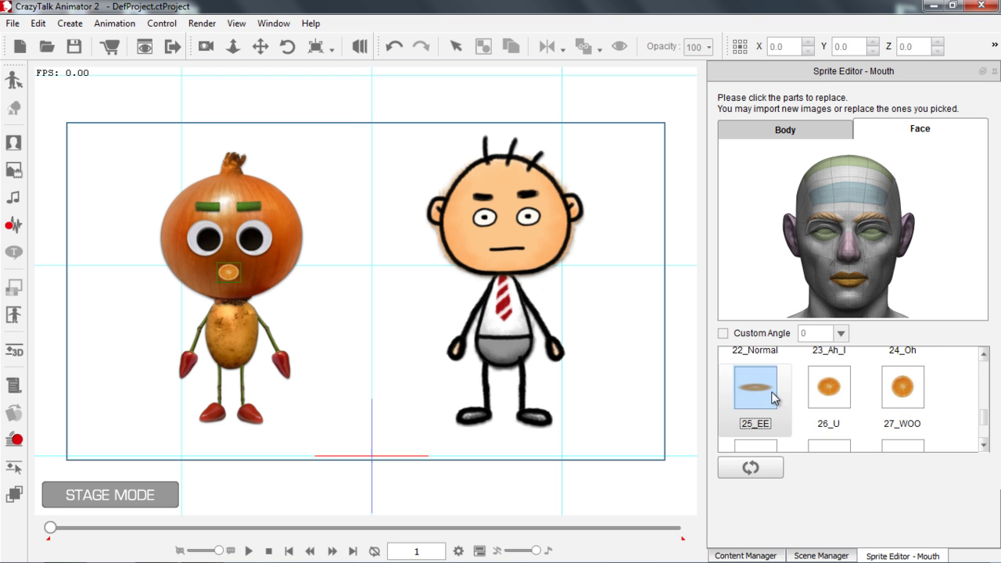
{"action": "left_click_drag", "start_coordinate": [988, 422], "coordinate": [987, 367]}
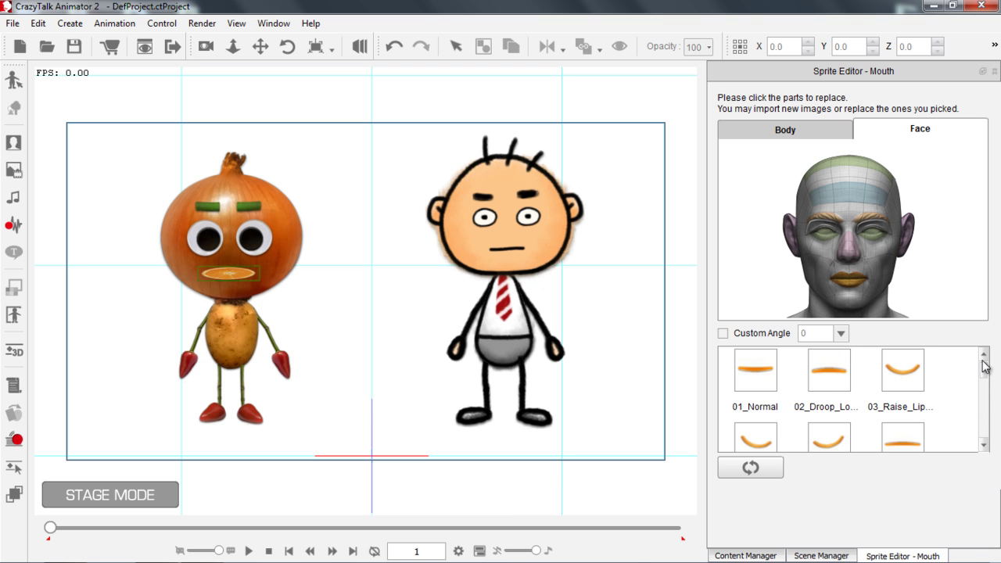
{"action": "left_click", "coordinate": [768, 373]}
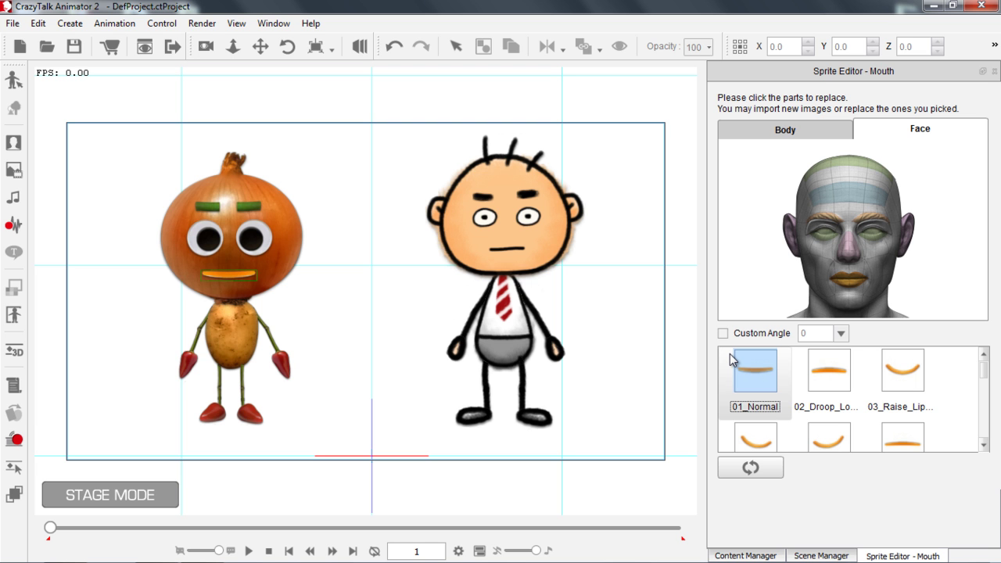
Browse the sprite list for Ted's left eye, then start a new blank project.
{"action": "left_click", "coordinate": [539, 248]}
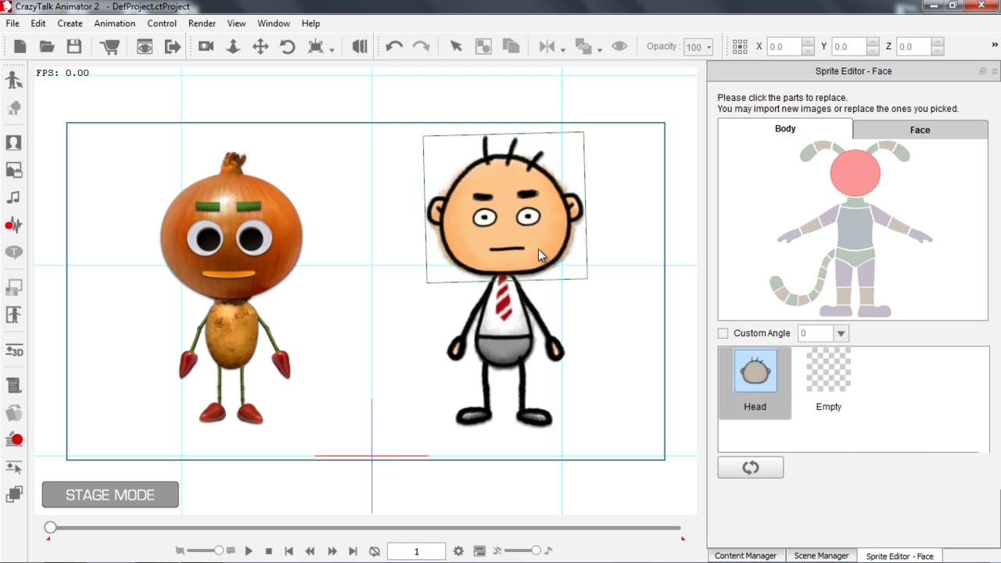
{"action": "left_click", "coordinate": [529, 221]}
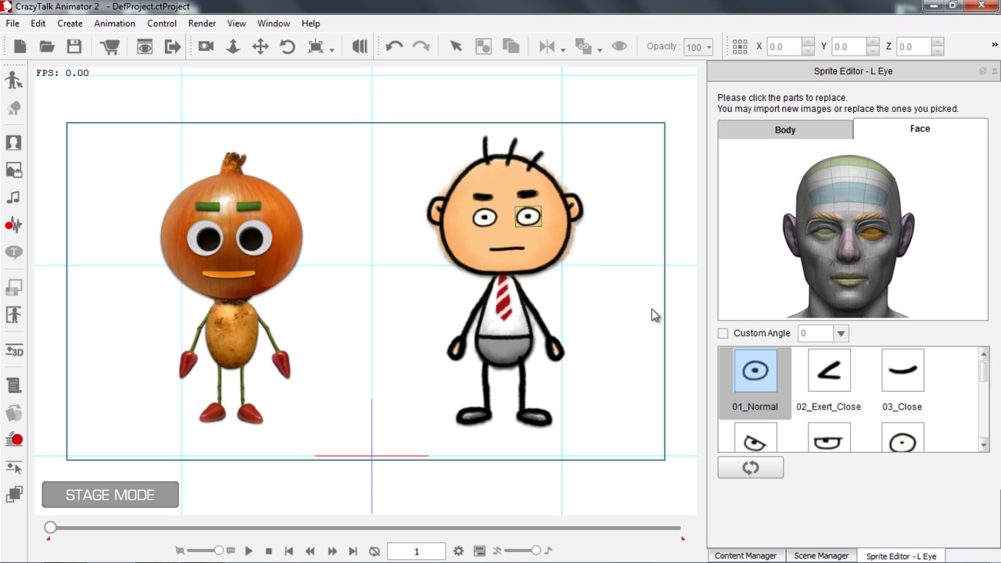
{"action": "left_click_drag", "start_coordinate": [984, 380], "coordinate": [986, 414]}
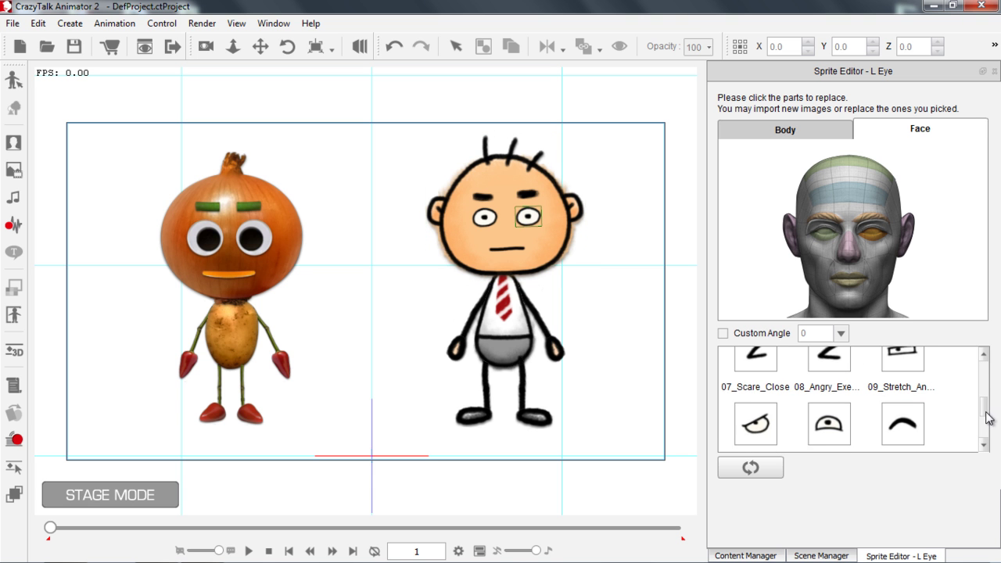
{"action": "scroll", "coordinate": [457, 179], "scroll_direction": "up", "scroll_amount": 6}
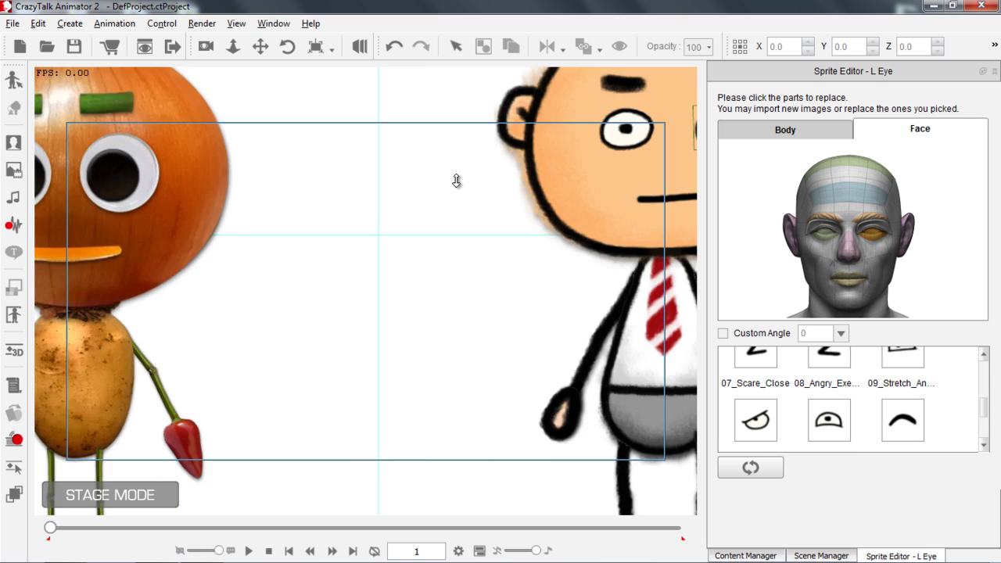
{"action": "scroll", "coordinate": [469, 339], "scroll_direction": "up", "scroll_amount": 3}
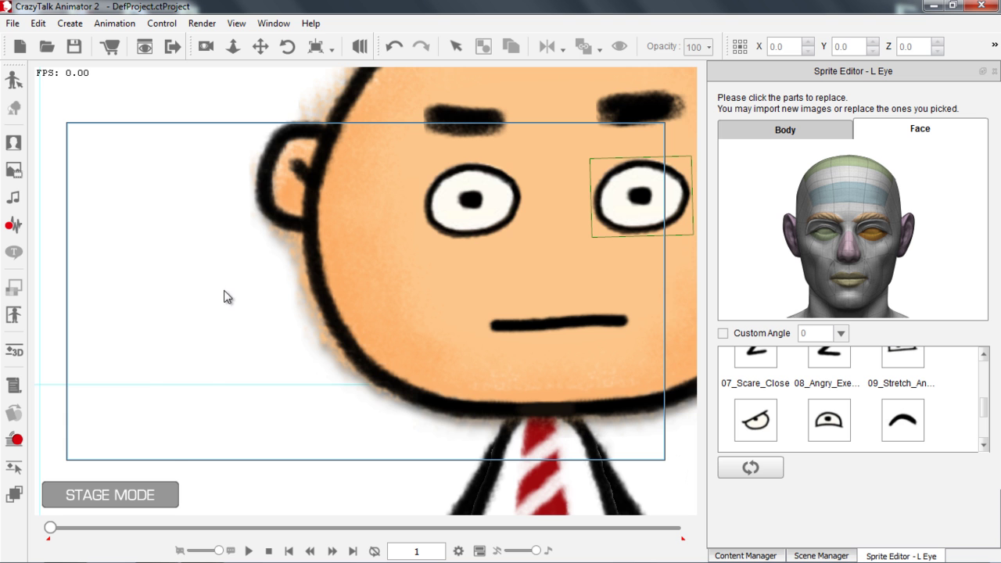
{"action": "scroll", "coordinate": [179, 240], "scroll_direction": "down", "scroll_amount": 9}
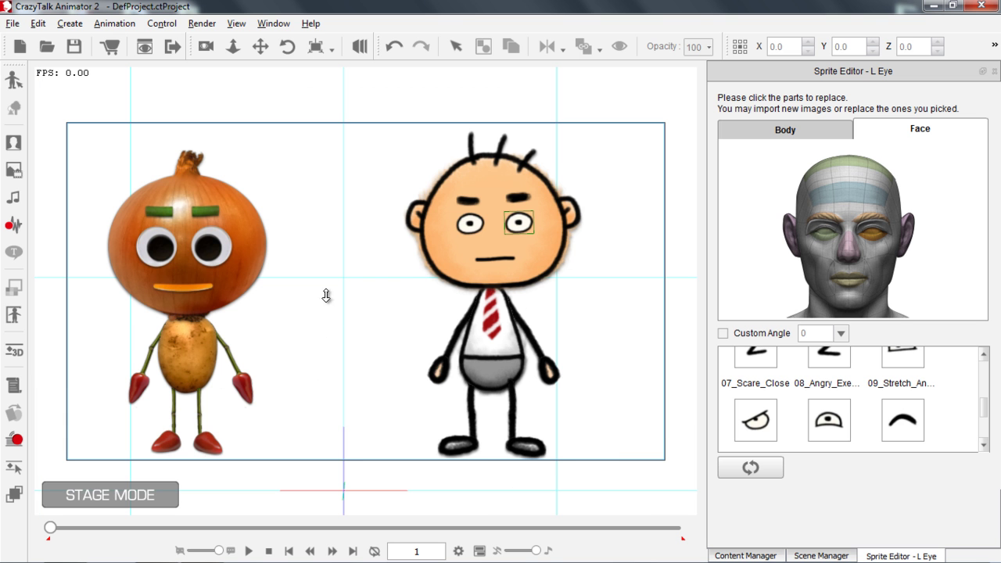
{"action": "scroll", "coordinate": [326, 293], "scroll_direction": "down", "scroll_amount": 1}
{"action": "left_click_drag", "start_coordinate": [360, 334], "coordinate": [373, 332]}
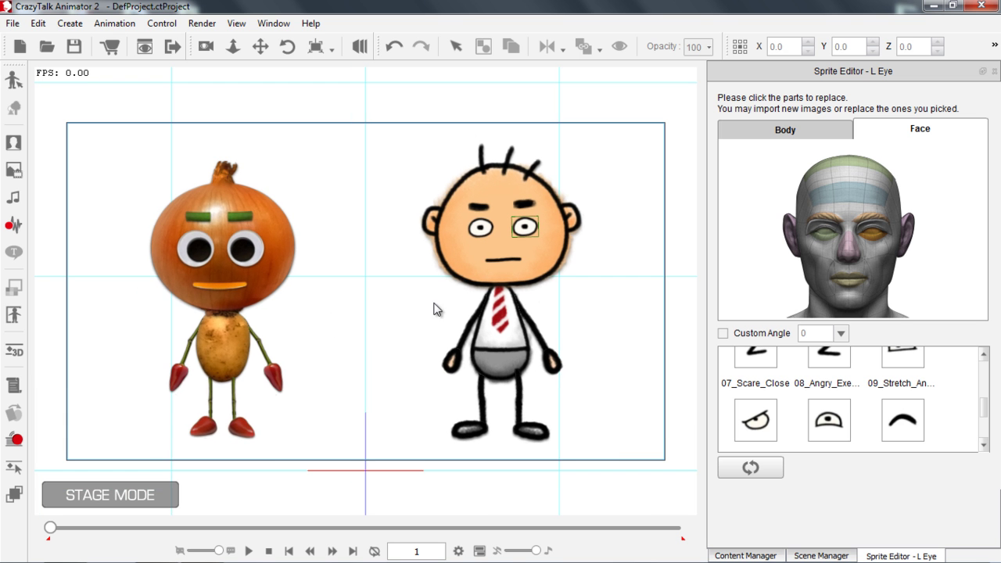
{"action": "left_click", "coordinate": [20, 47]}
Discard the old scene without saving and add Walter from the G2 actor library.
{"action": "left_click", "coordinate": [569, 307]}
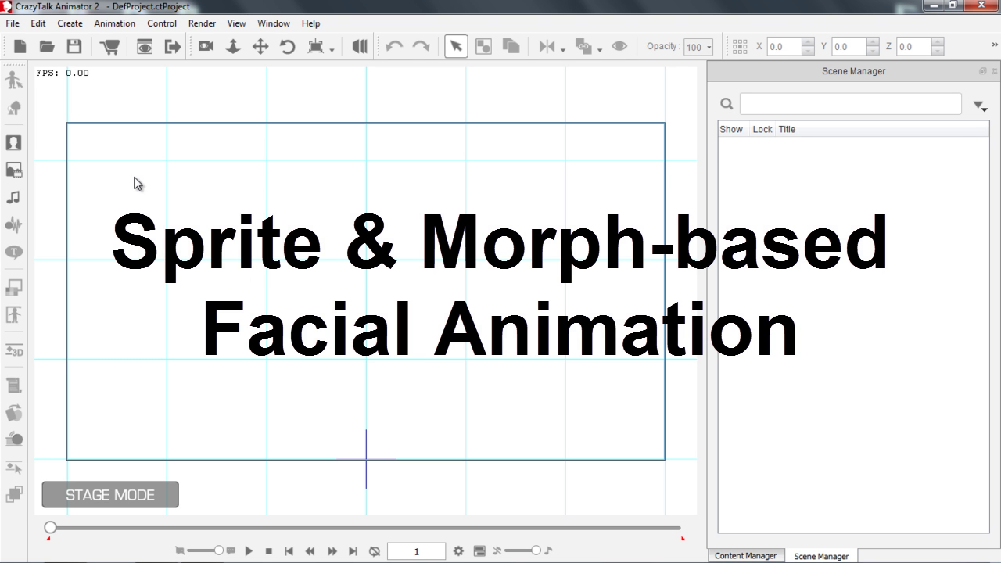
{"action": "left_click", "coordinate": [757, 555]}
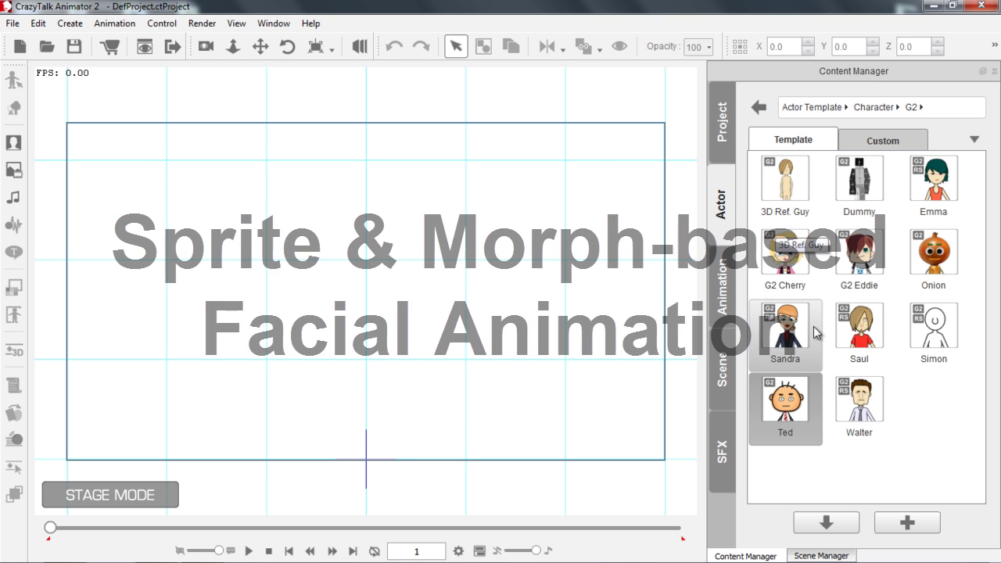
{"action": "left_click_drag", "start_coordinate": [882, 435], "coordinate": [443, 320]}
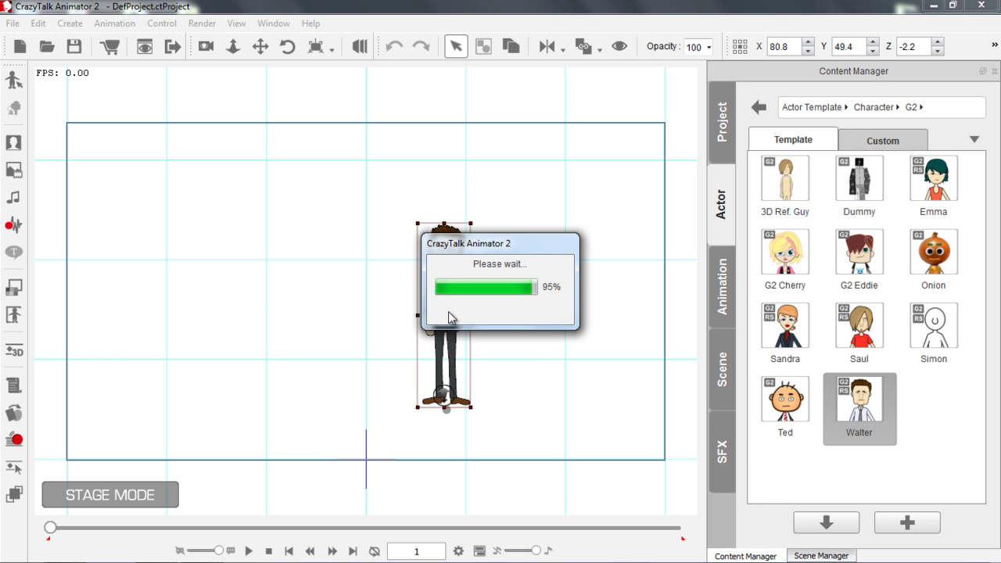
Add Mr. Rosenberg from the G1 folder to the stage at the front-facing angle.
{"action": "left_click", "coordinate": [875, 107]}
{"action": "double_click", "coordinate": [786, 186]}
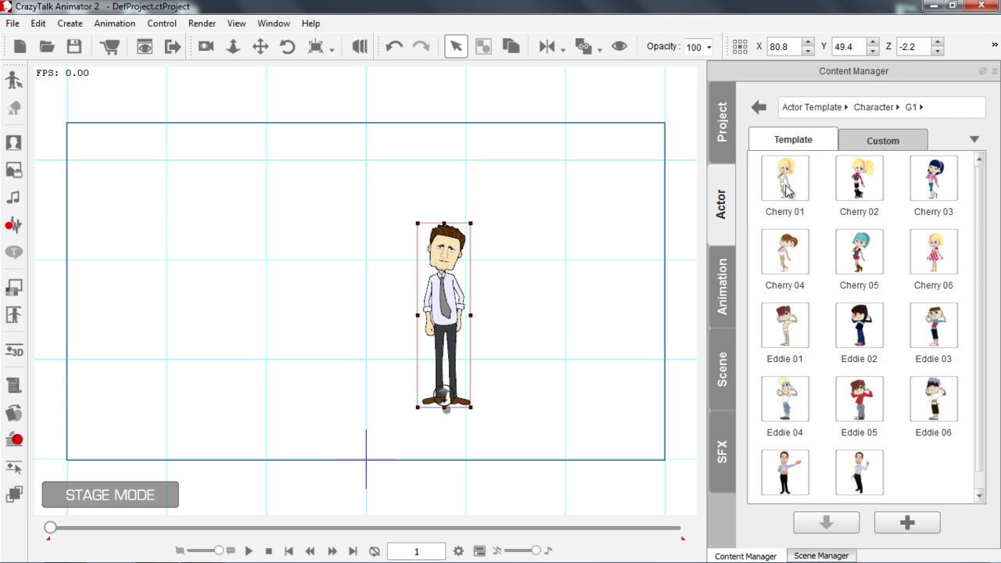
{"action": "scroll", "coordinate": [981, 270], "scroll_direction": "down", "scroll_amount": 1}
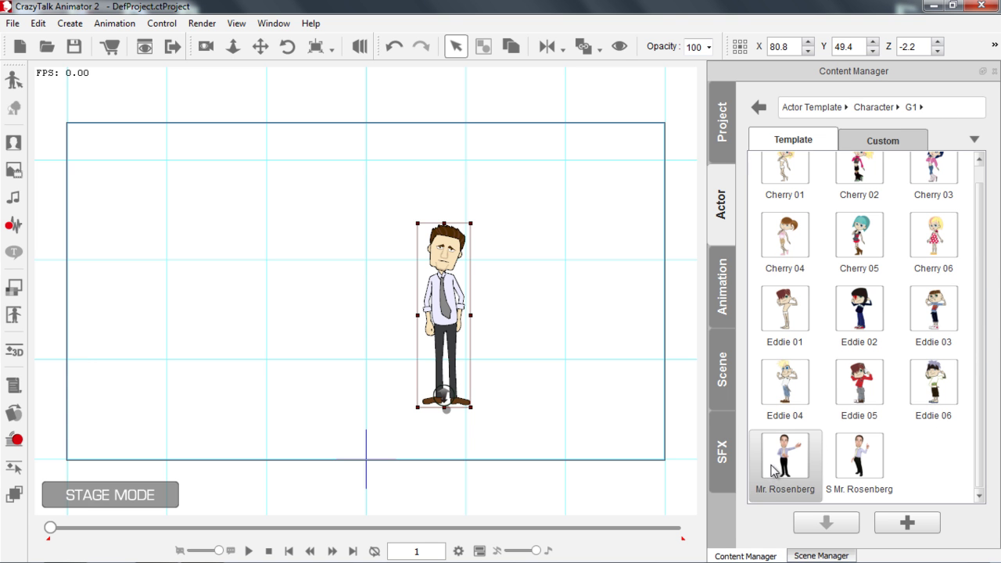
{"action": "left_click_drag", "start_coordinate": [786, 457], "coordinate": [274, 328]}
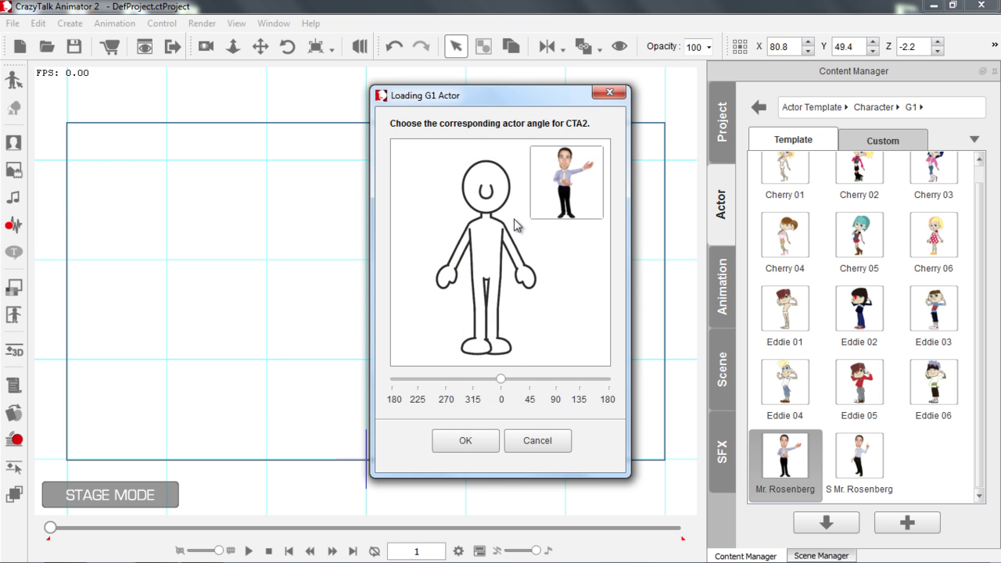
{"action": "left_click", "coordinate": [466, 440]}
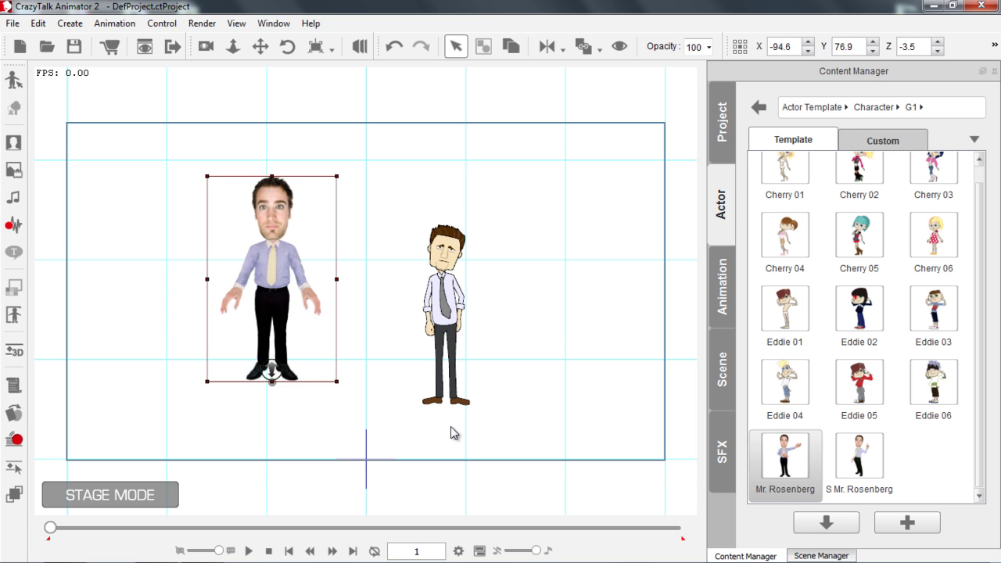
Move Mr. Rosenberg right beside Walter and open the Puppet Editor for him.
{"action": "left_click_drag", "start_coordinate": [284, 320], "coordinate": [301, 345]}
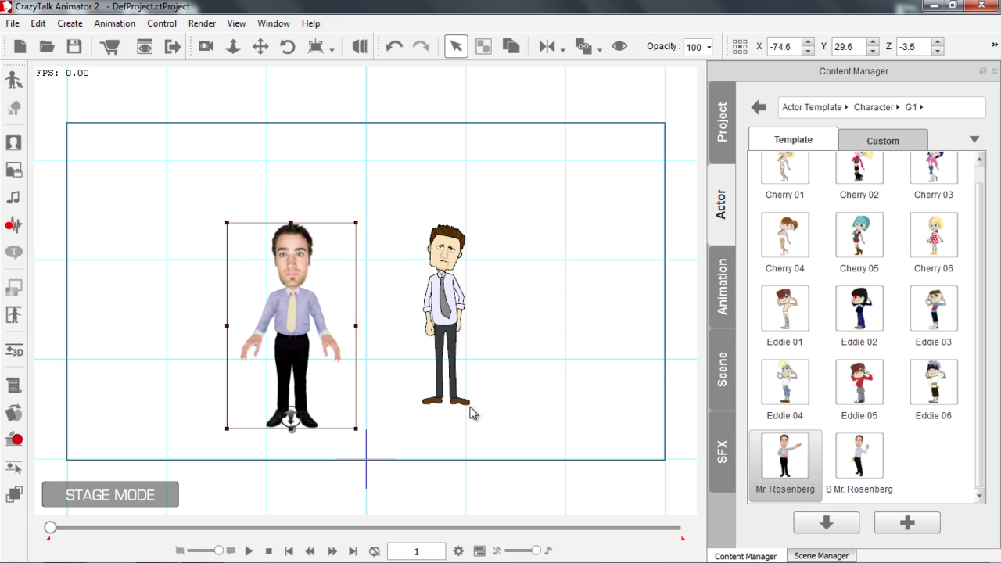
{"action": "scroll", "coordinate": [465, 441], "scroll_direction": "up", "scroll_amount": 4}
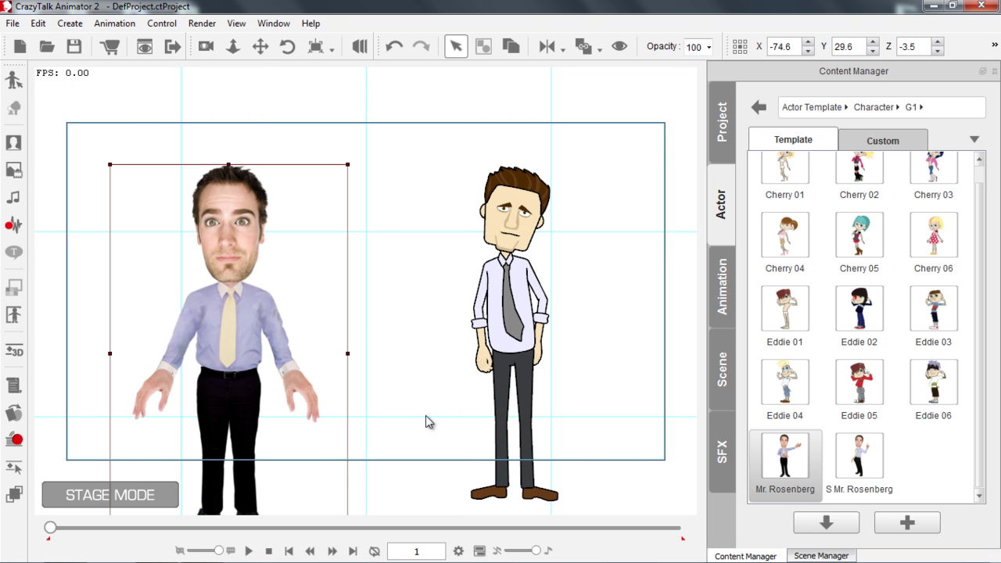
{"action": "left_click_drag", "start_coordinate": [232, 353], "coordinate": [345, 330]}
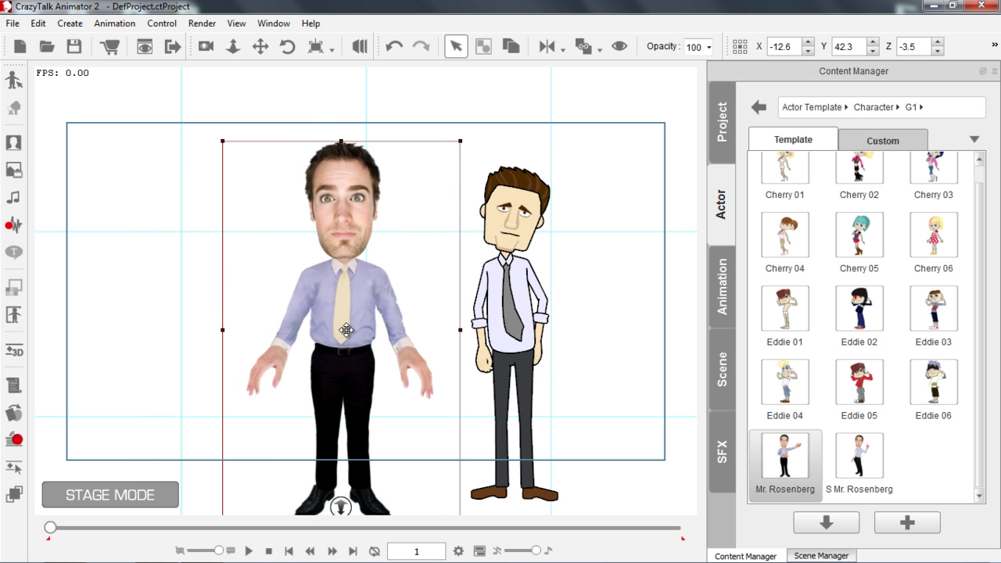
{"action": "scroll", "coordinate": [440, 217], "scroll_direction": "up", "scroll_amount": 5}
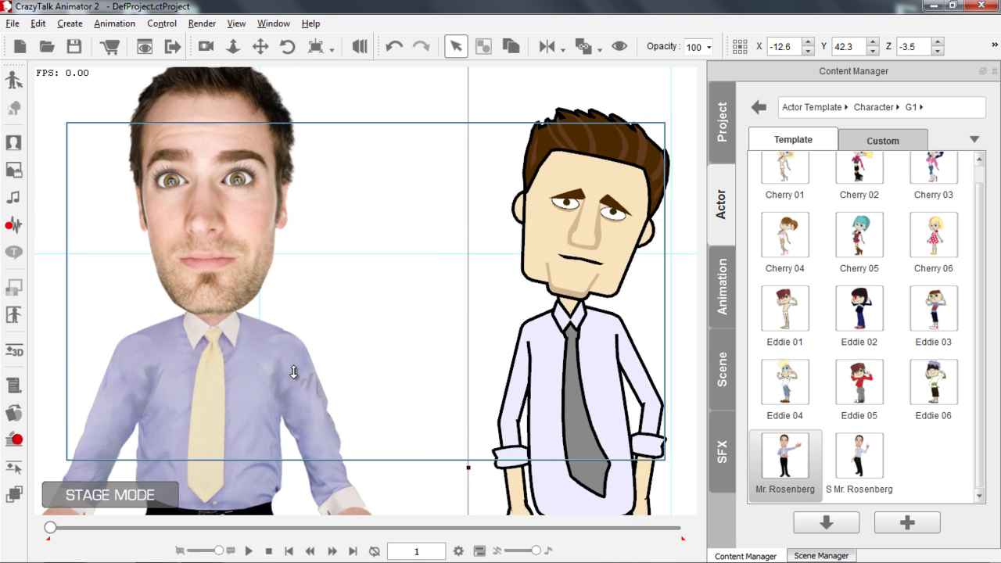
{"action": "scroll", "coordinate": [293, 373], "scroll_direction": "down", "scroll_amount": 4}
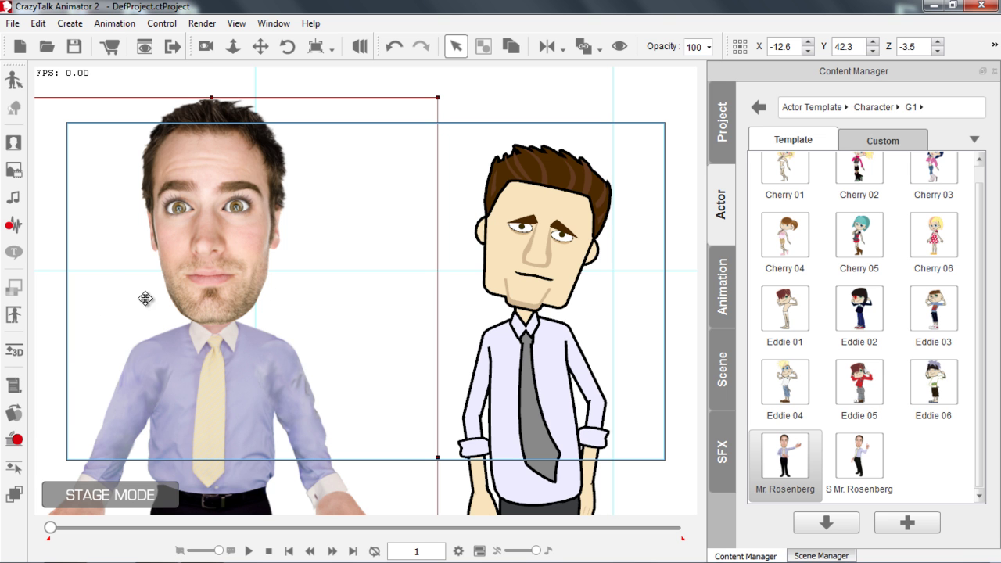
{"action": "left_click", "coordinate": [16, 442]}
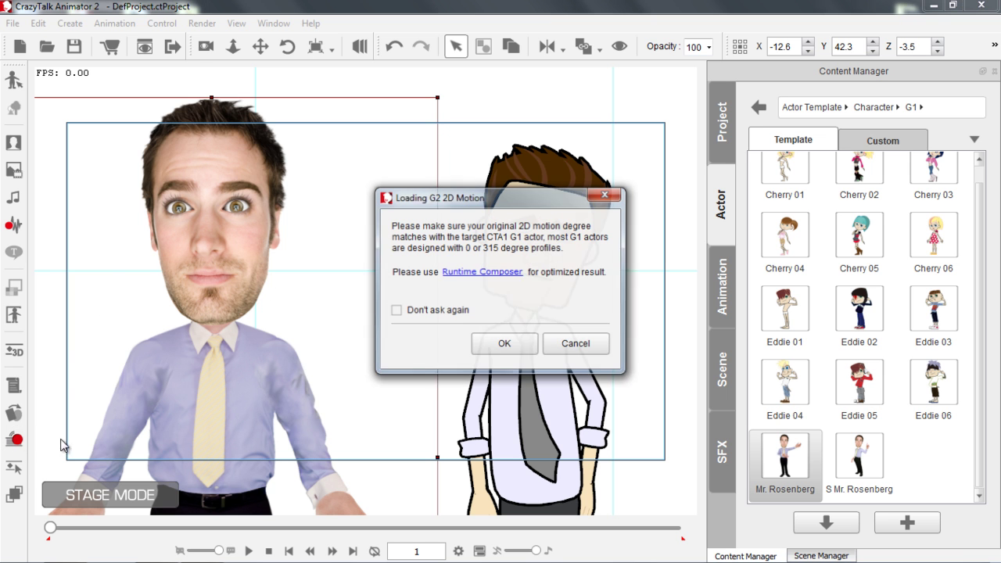
{"action": "left_click", "coordinate": [501, 349]}
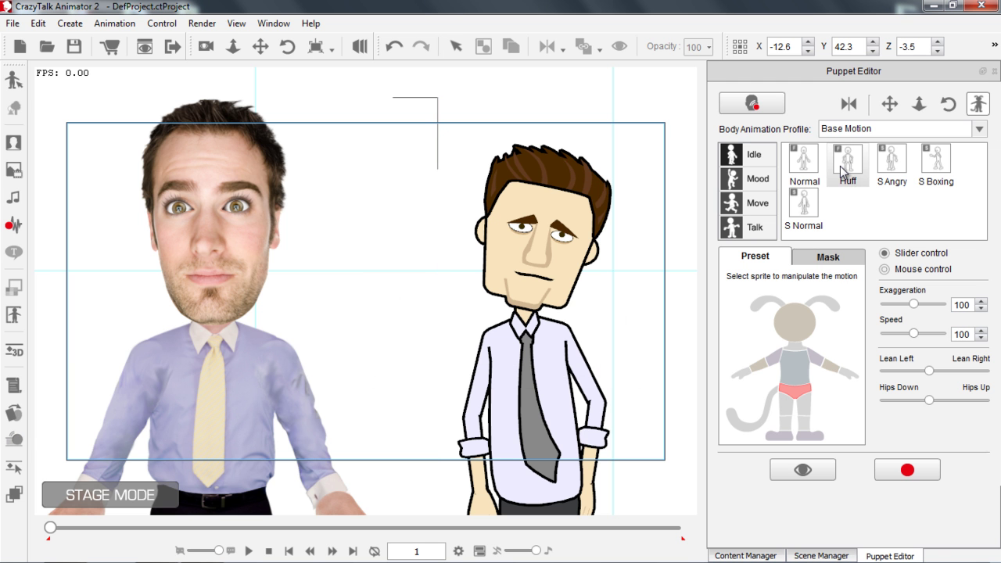
Switch puppeteering to face mode with the fifth face profile and Full Face Control.
{"action": "left_click", "coordinate": [767, 106]}
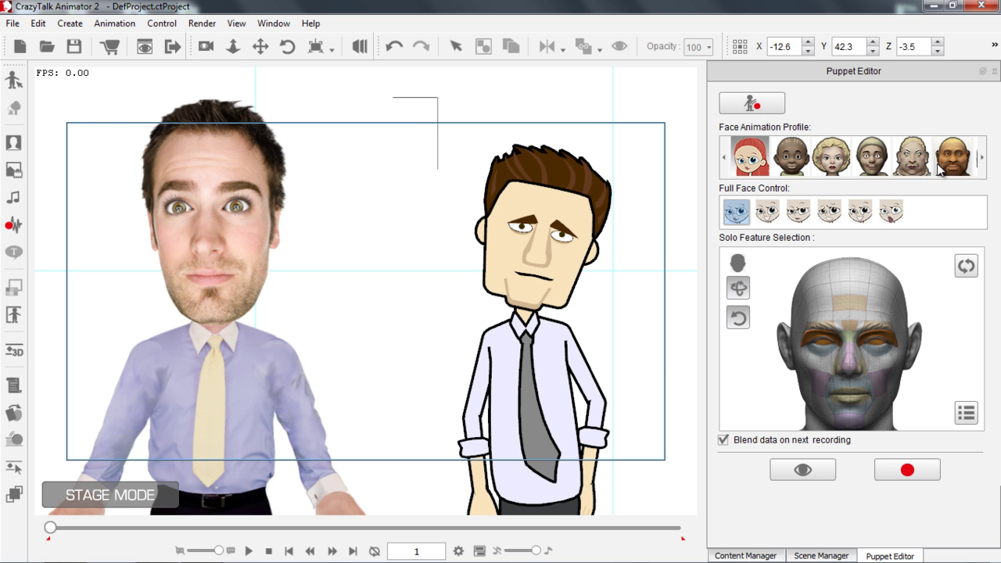
{"action": "left_click", "coordinate": [911, 157]}
{"action": "left_click", "coordinate": [861, 211]}
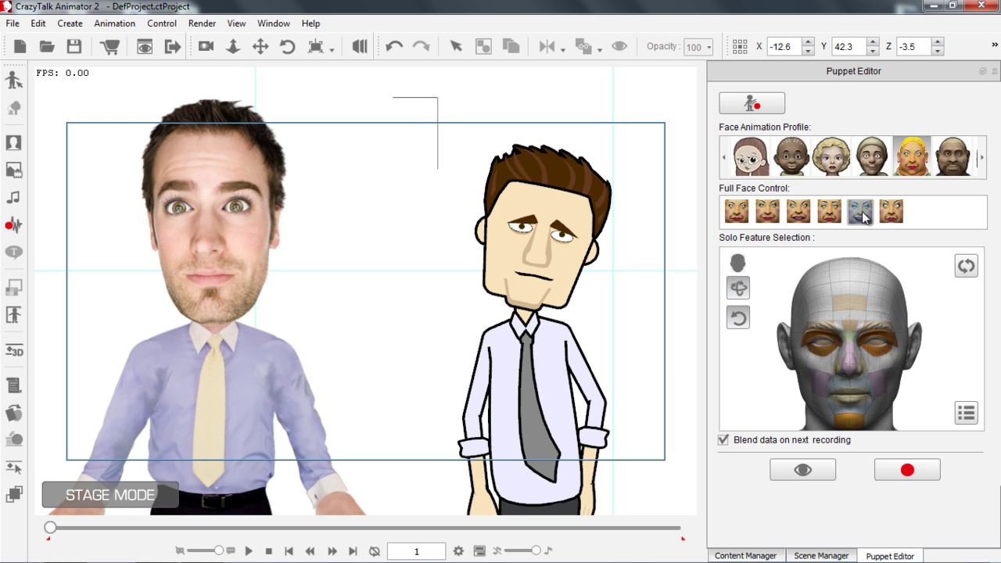
Run and stop a live face preview, then select Walter.
{"action": "left_click", "coordinate": [802, 470]}
{"action": "key", "text": "space"}
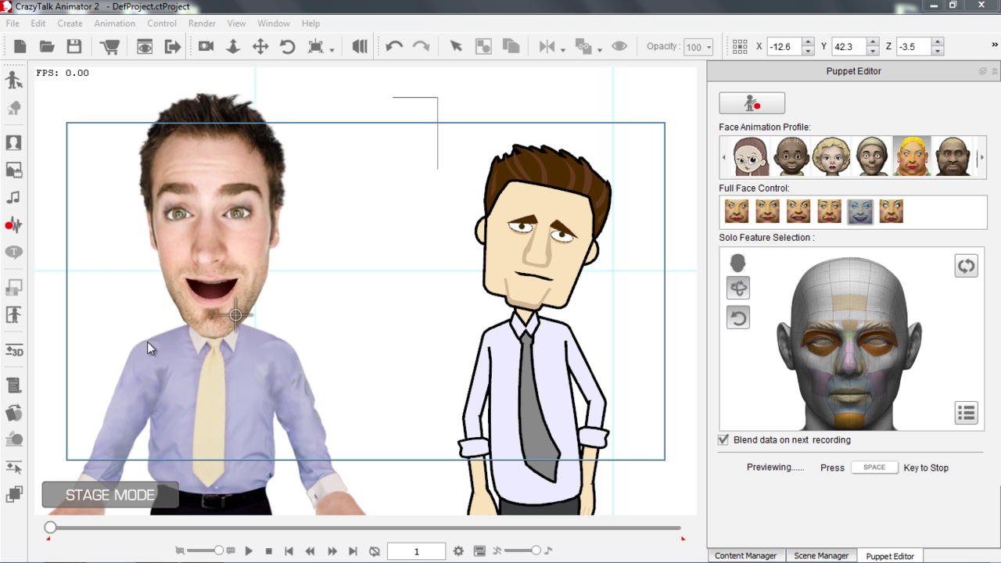
{"action": "key", "text": "space"}
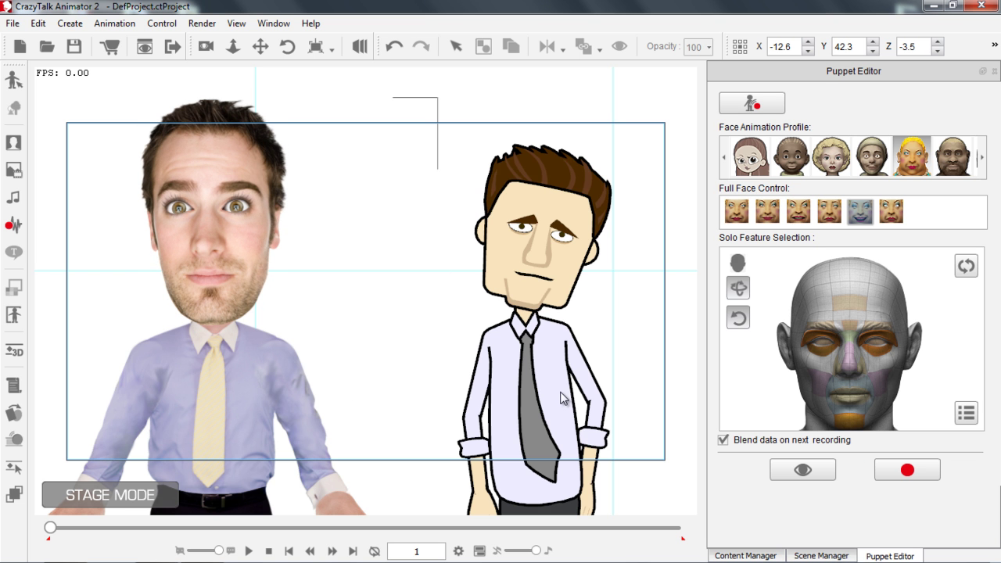
{"action": "left_click", "coordinate": [562, 393]}
Run and stop Walter's live face preview, then zoom out.
{"action": "left_click", "coordinate": [802, 469]}
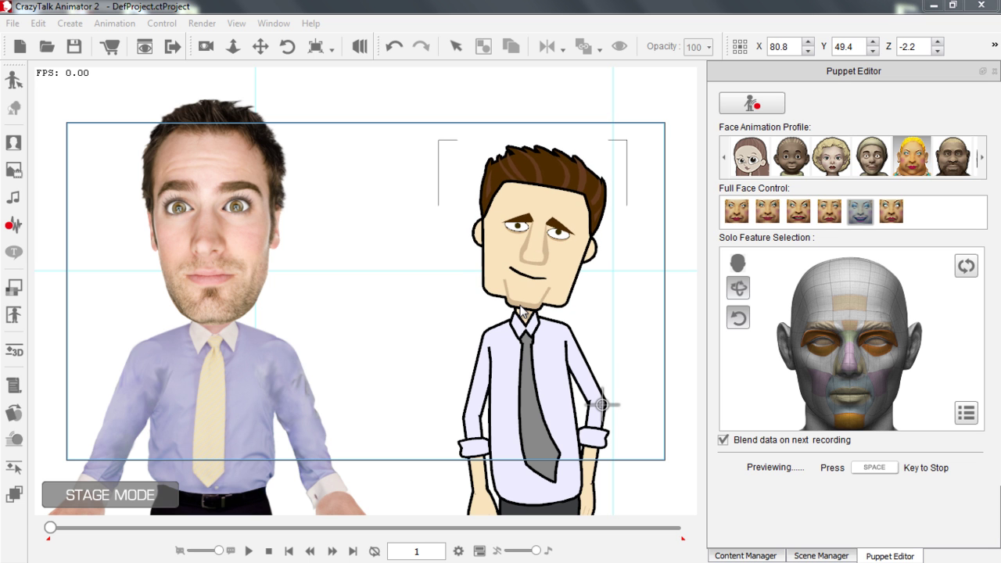
{"action": "key", "text": "space"}
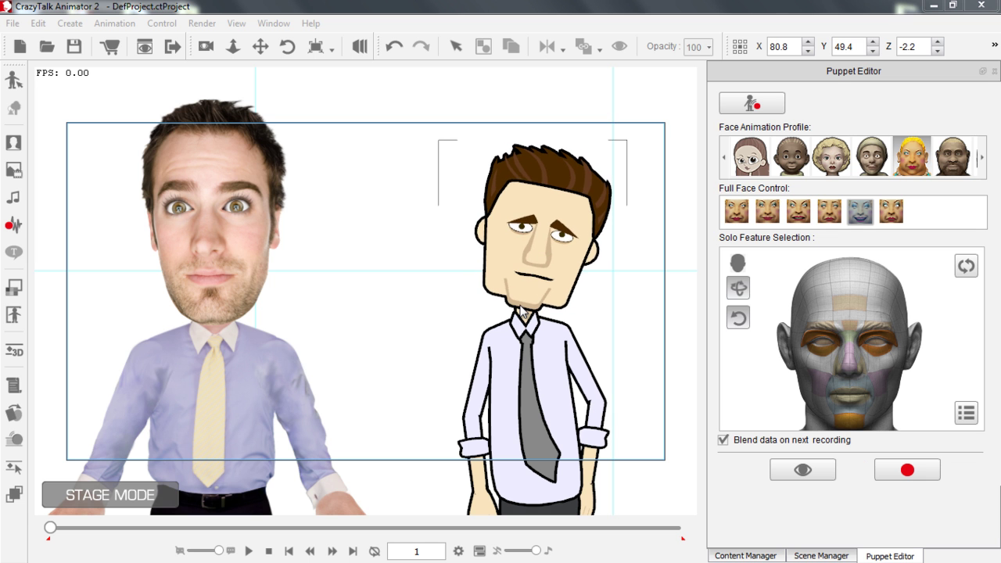
{"action": "scroll", "coordinate": [363, 222], "scroll_direction": "down", "scroll_amount": 5}
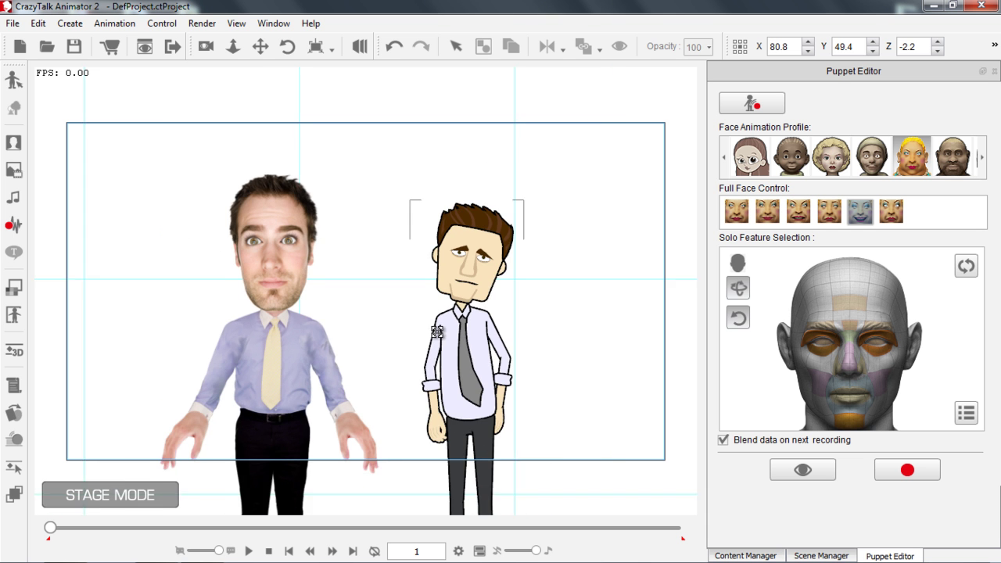